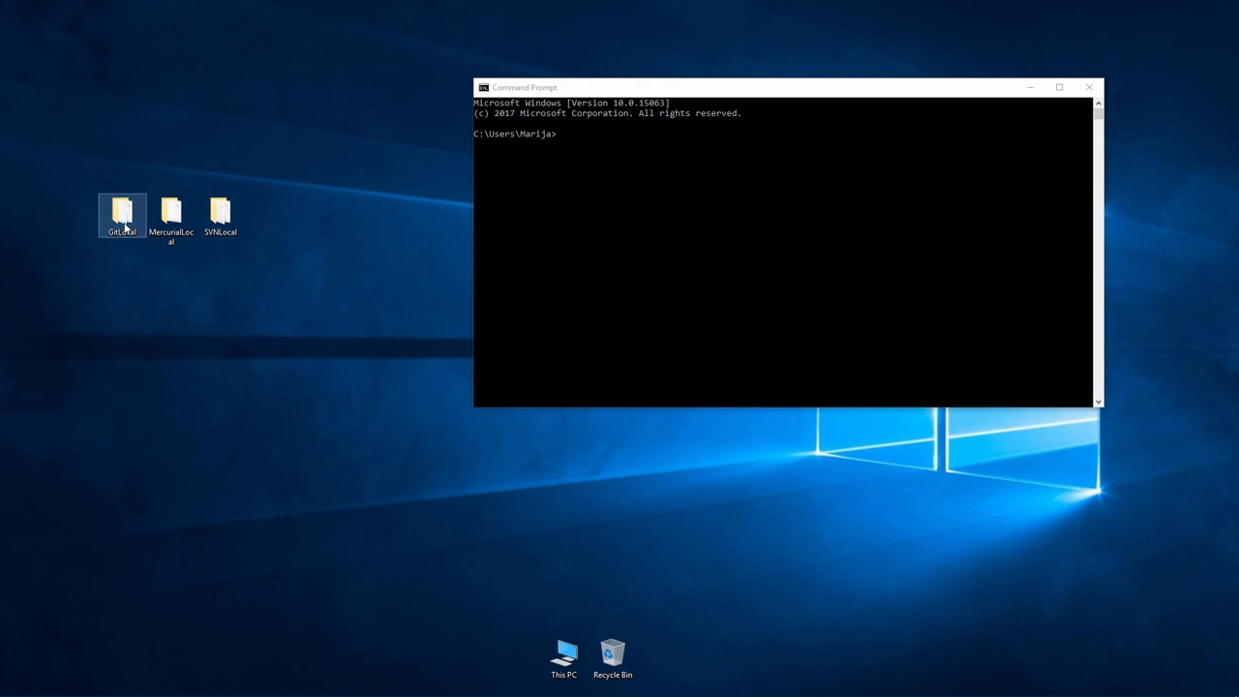
left_click(221, 227)
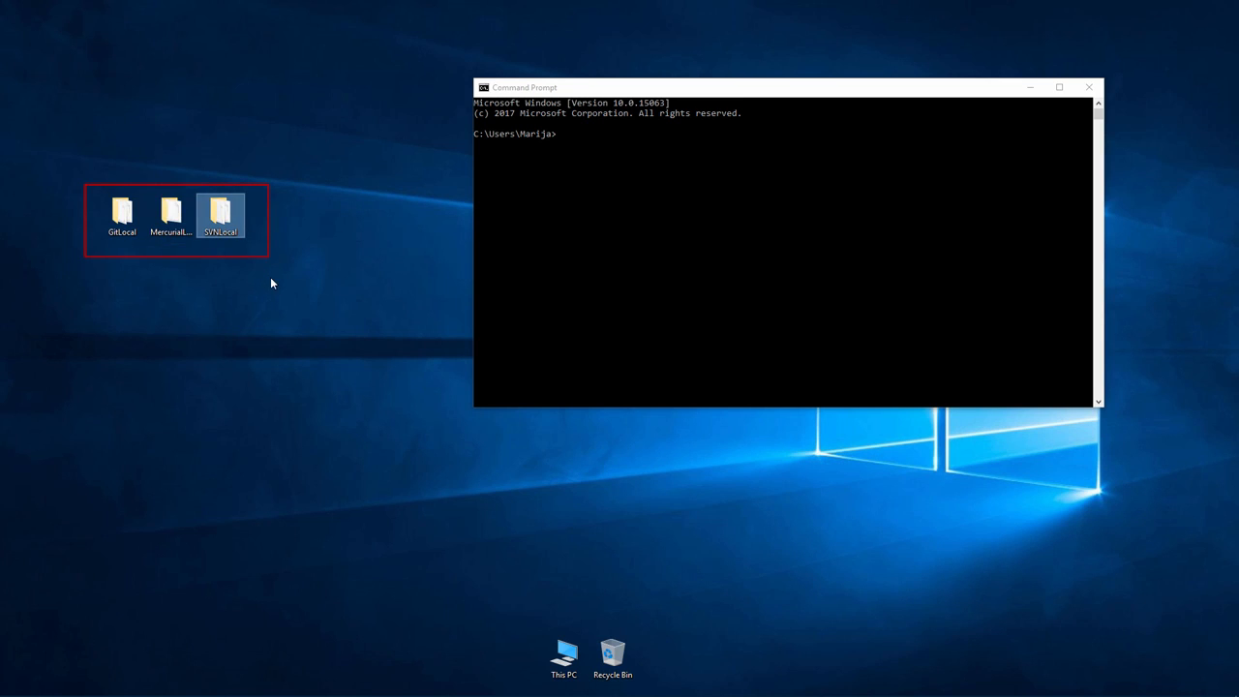
left_click(497, 210)
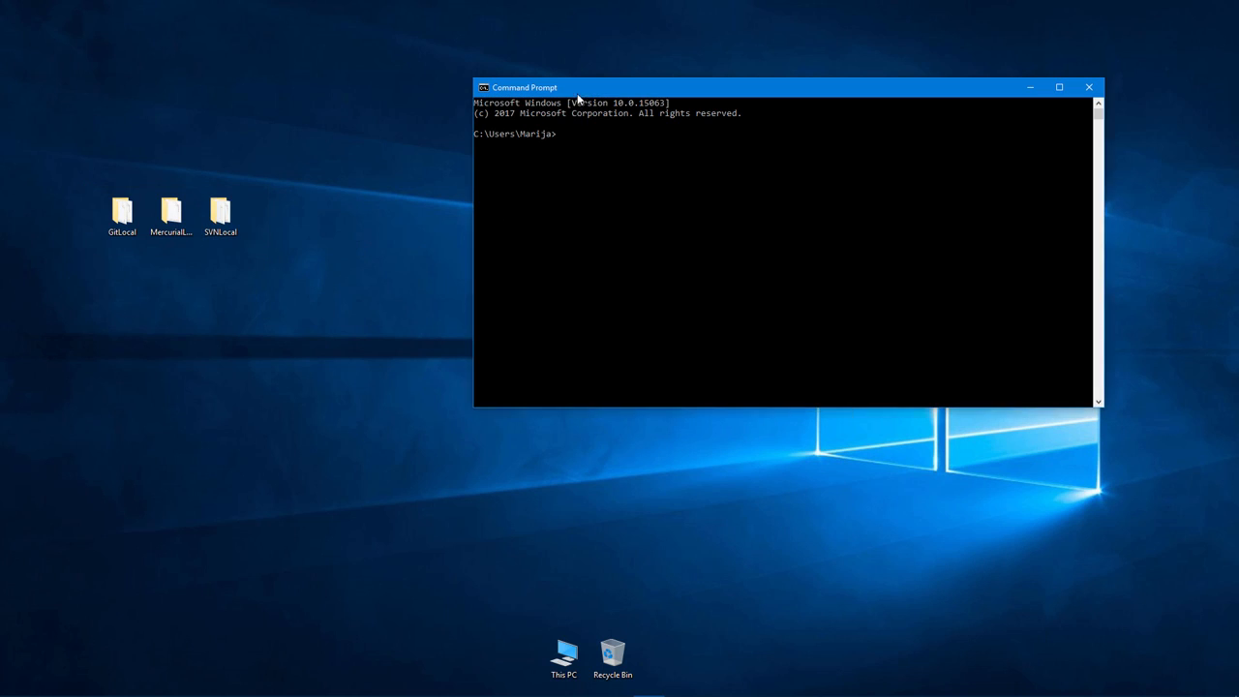
right_click(304, 194)
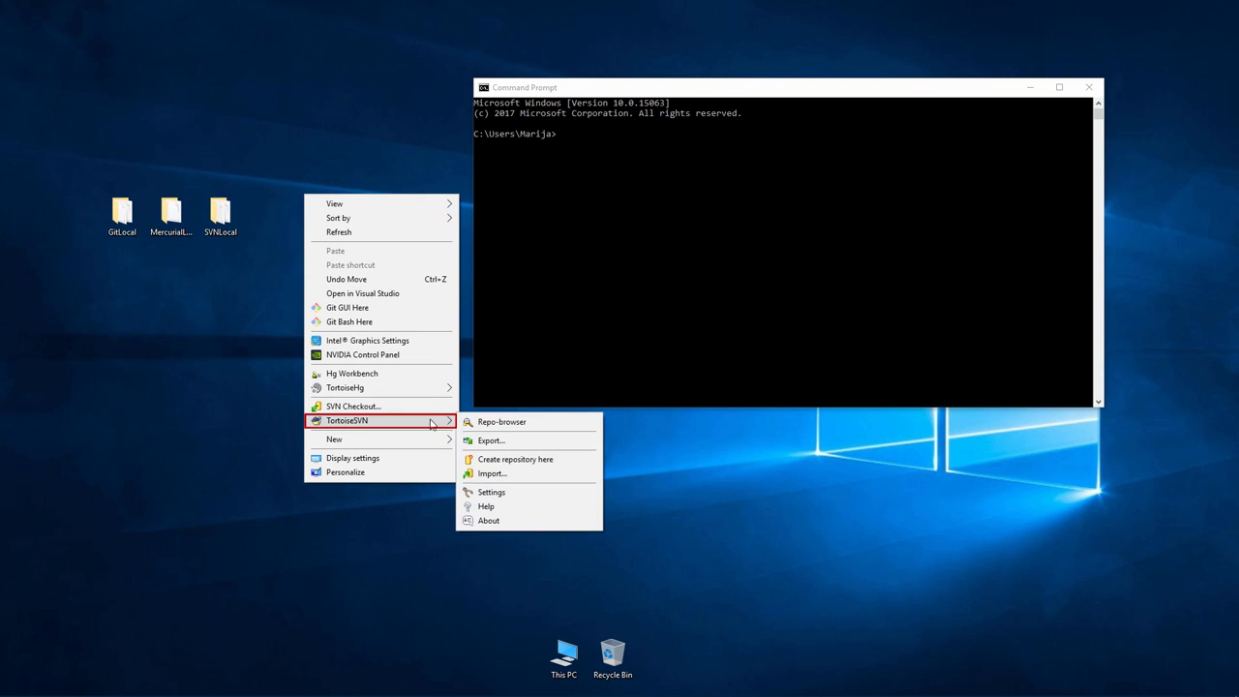
mouse_move(433, 391)
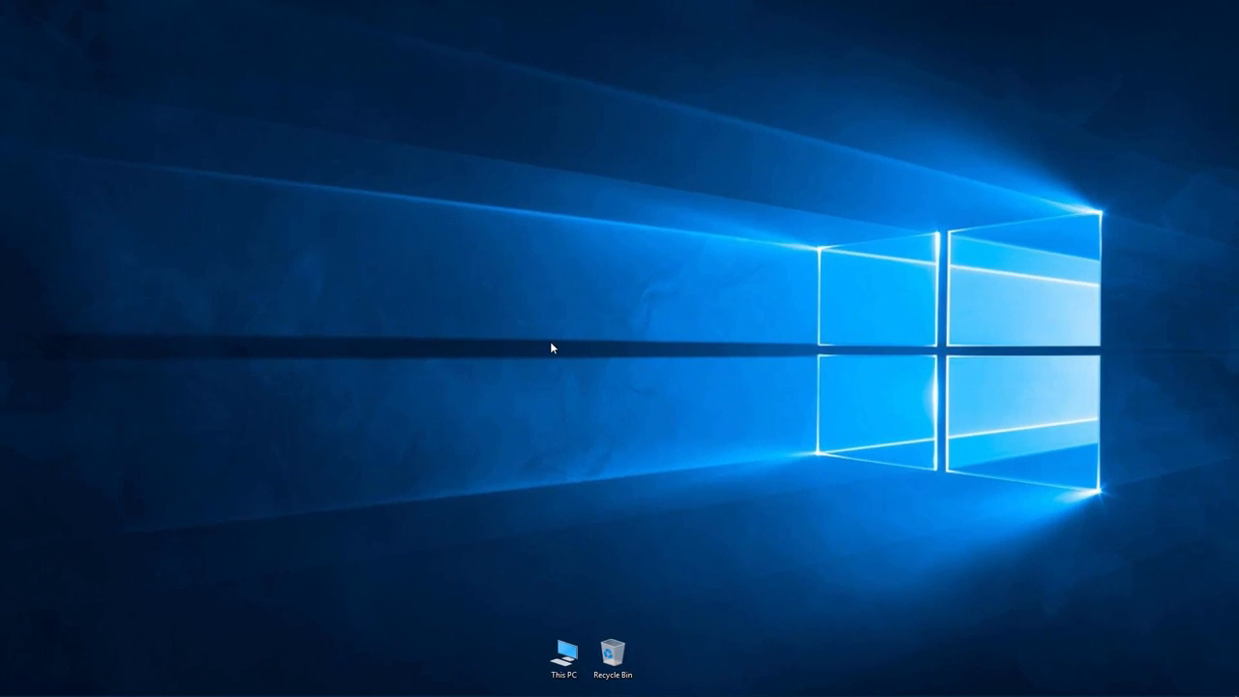
Step: Create a new folder named GitLocal on the desktop
right_click(597, 242)
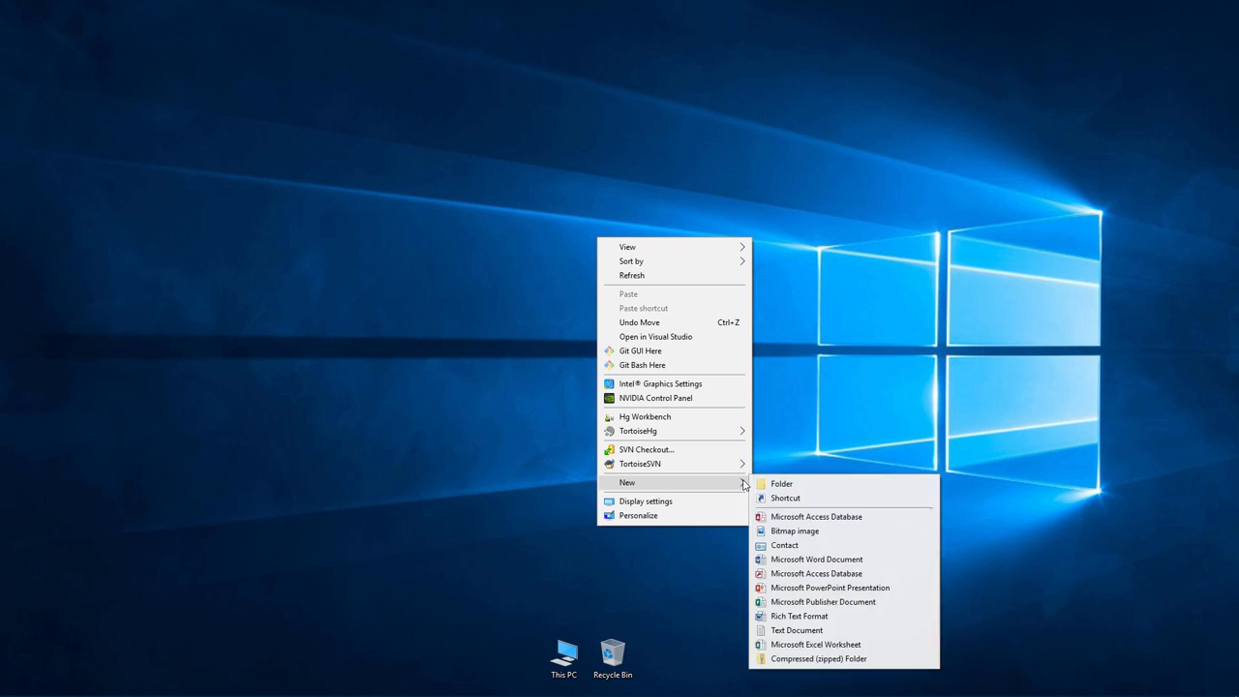
left_click(775, 483)
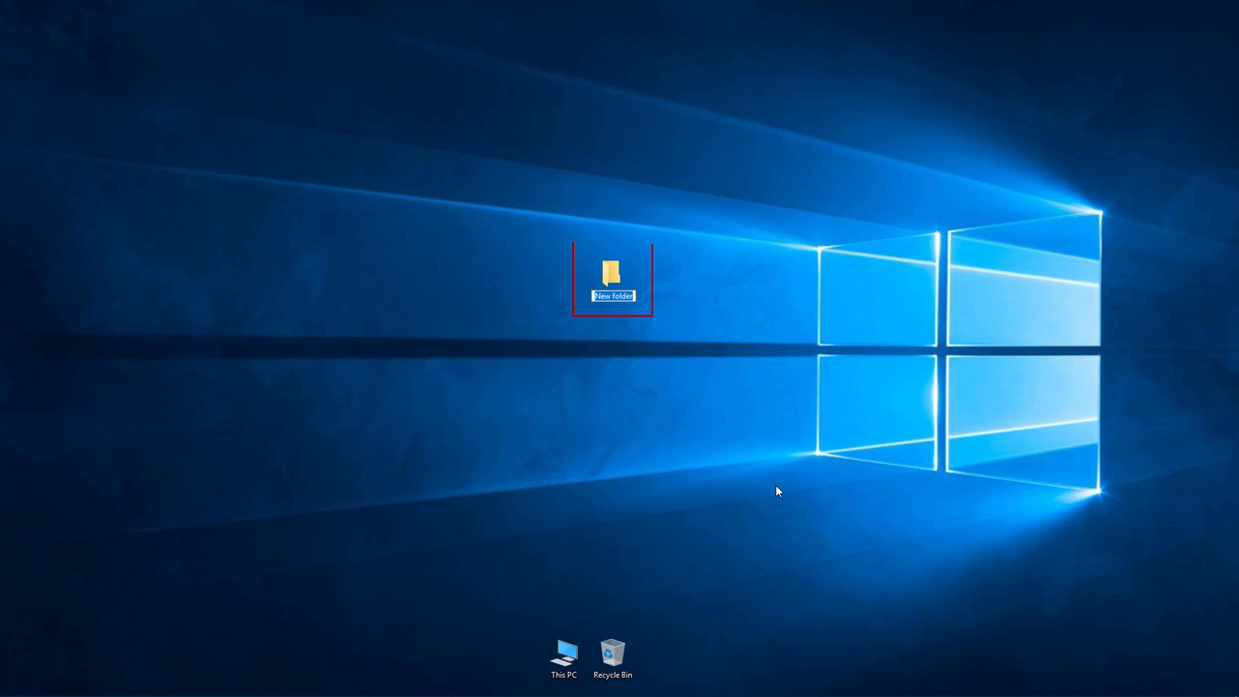
type("GitLocal")
key("Return")
Step: Initialize a bare Git repository in the GitLocal folder through Git Bash with git init --bare, and open the folder
right_click(621, 281)
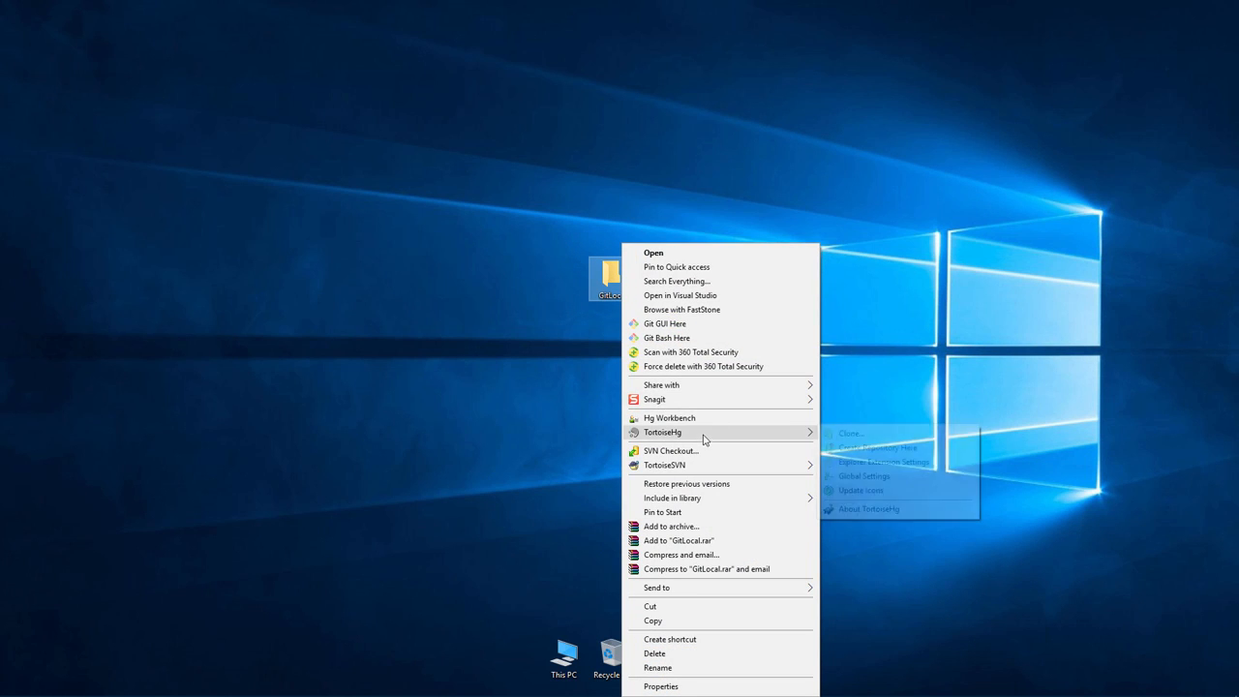
left_click(726, 337)
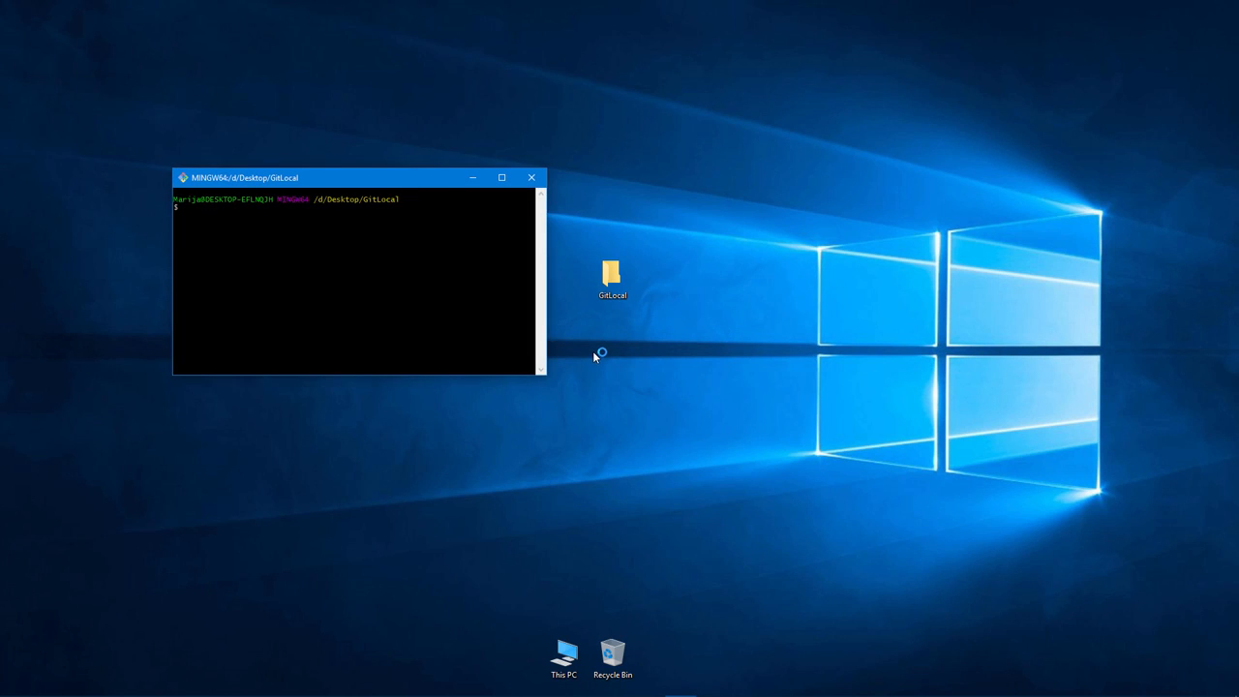
type("git init --bare")
key("Return")
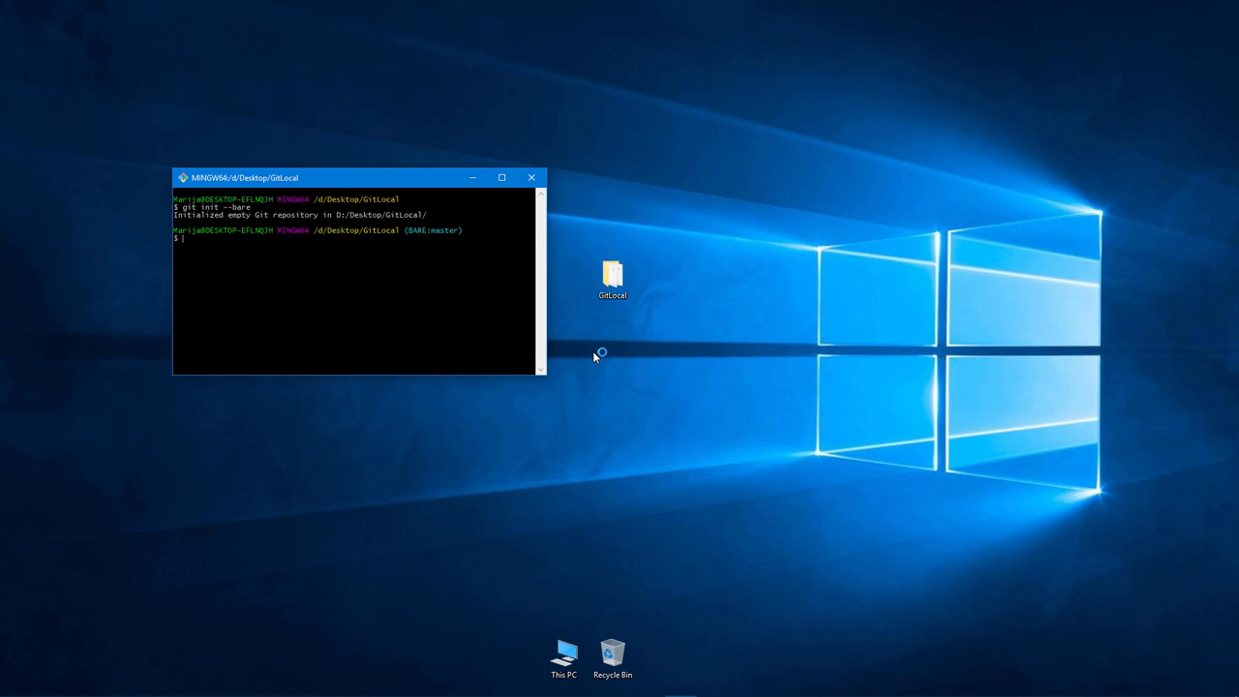
double_click(602, 290)
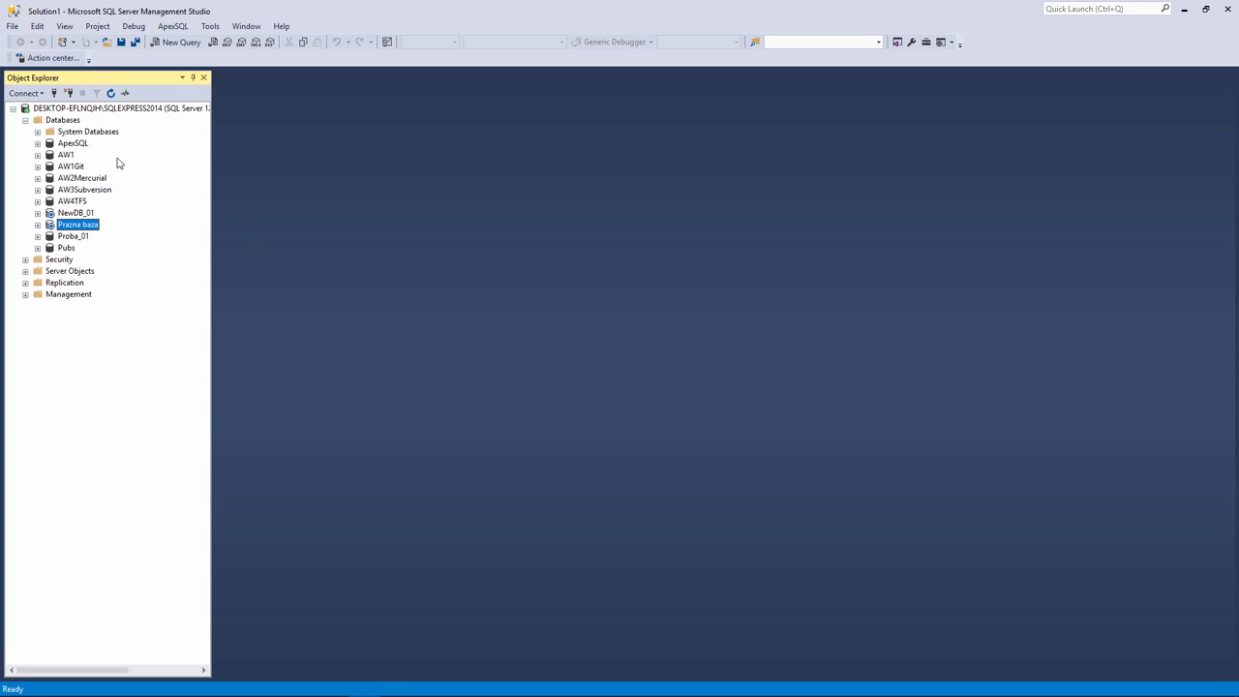
left_click(74, 156)
left_click(173, 29)
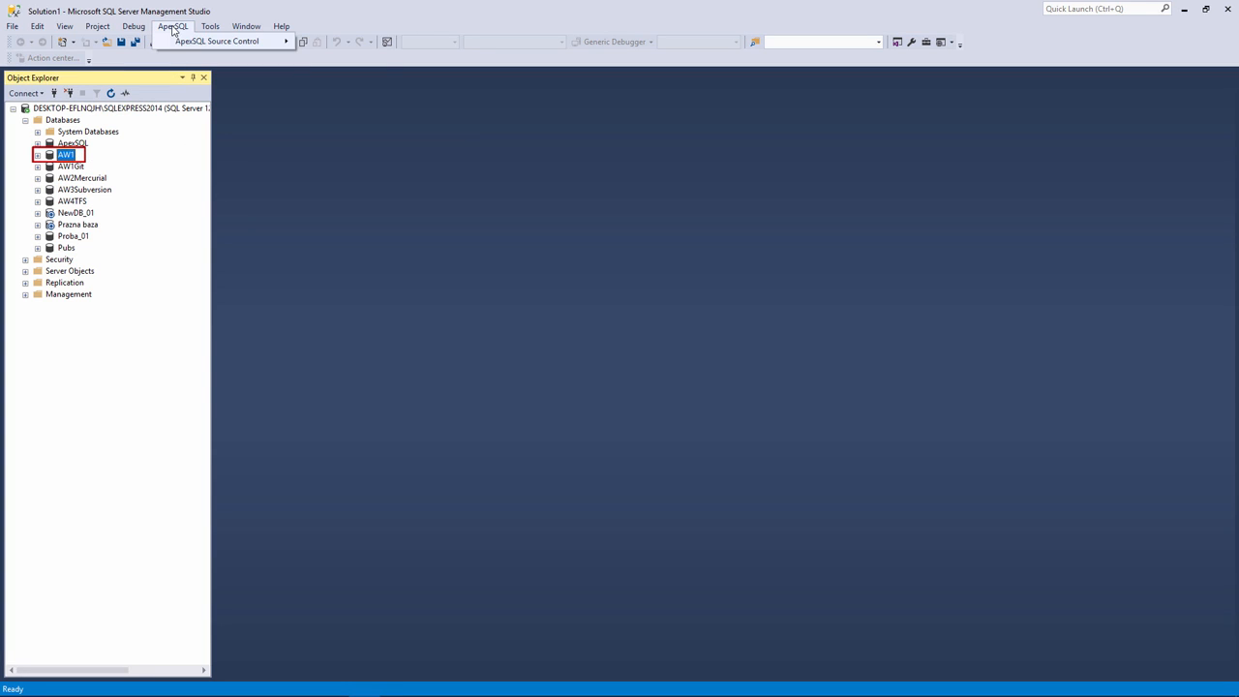
mouse_move(173, 42)
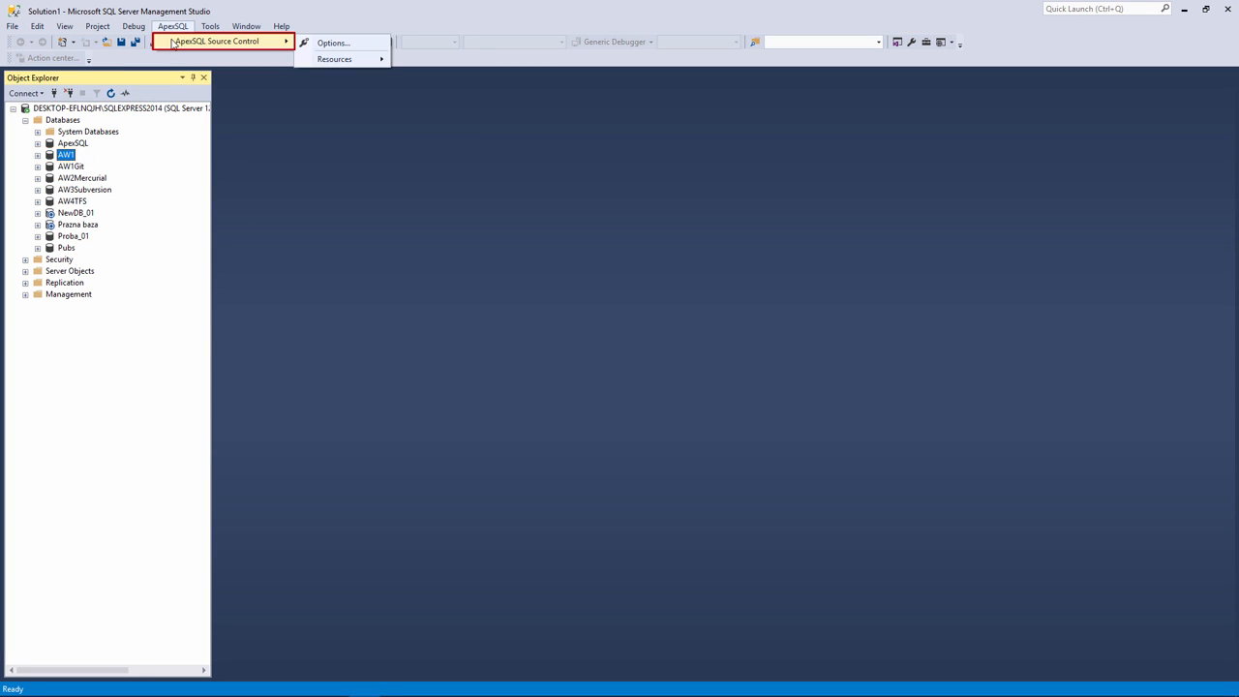
left_click(173, 176)
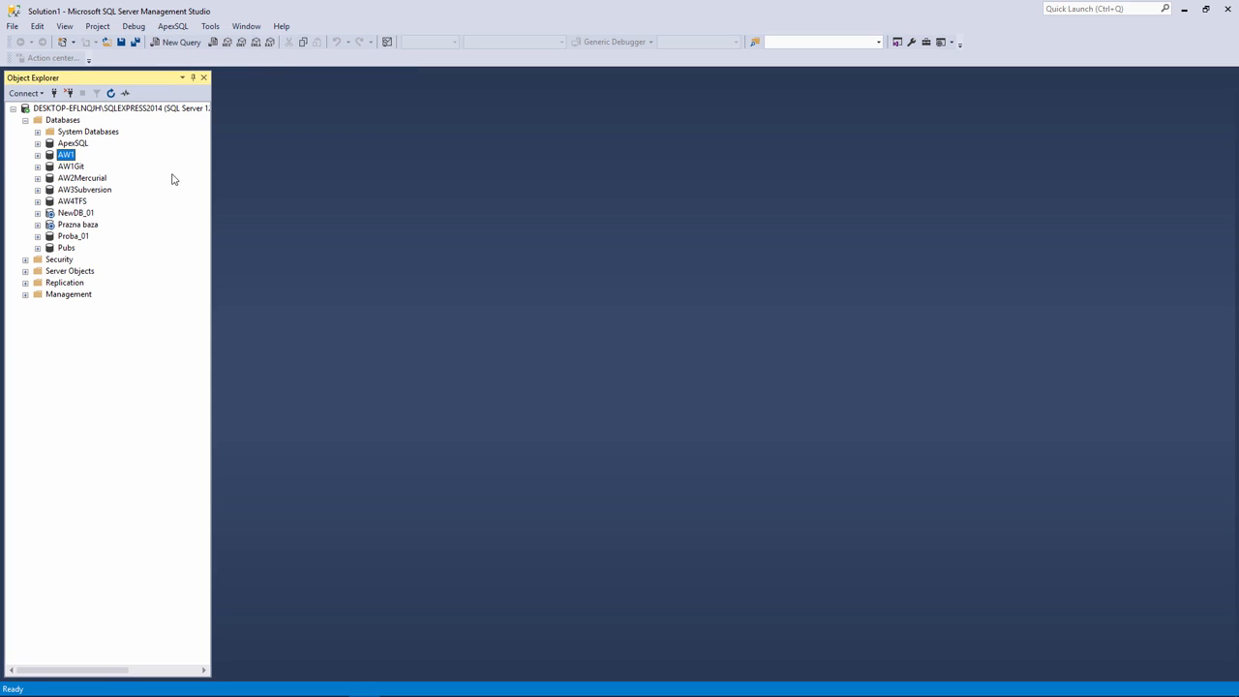
Step: Start linking the AW1 database to source control, choosing Git as the native source control system
right_click(68, 157)
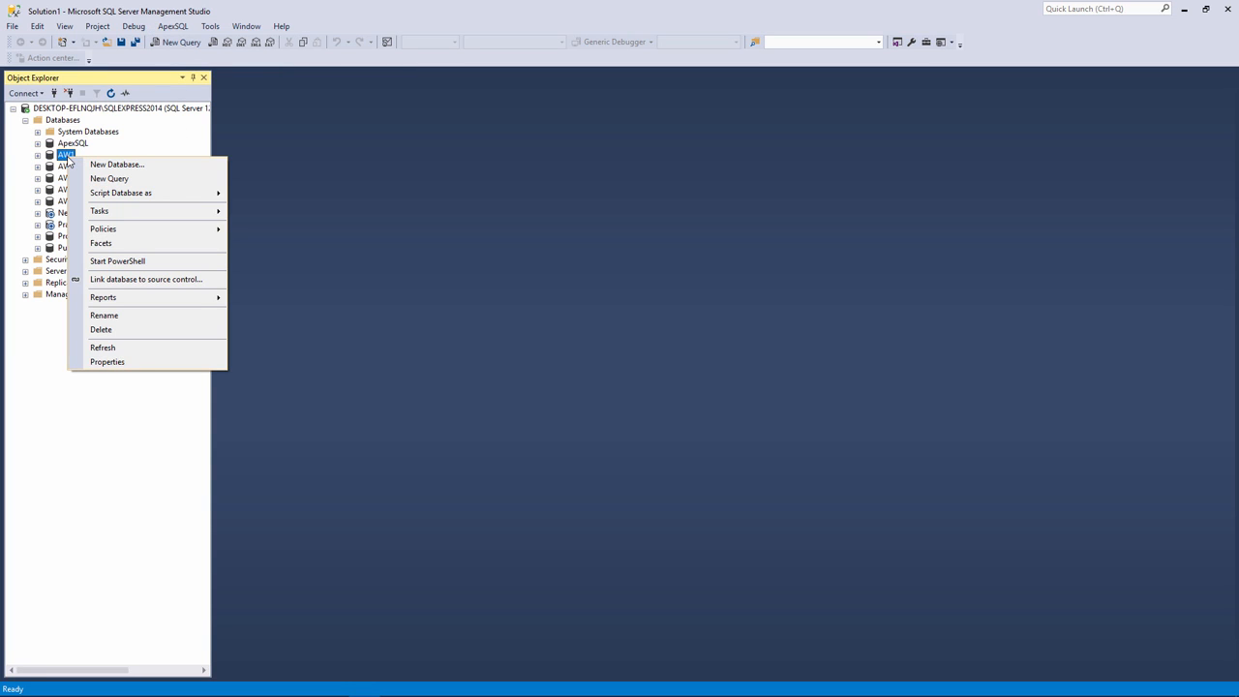
left_click(190, 283)
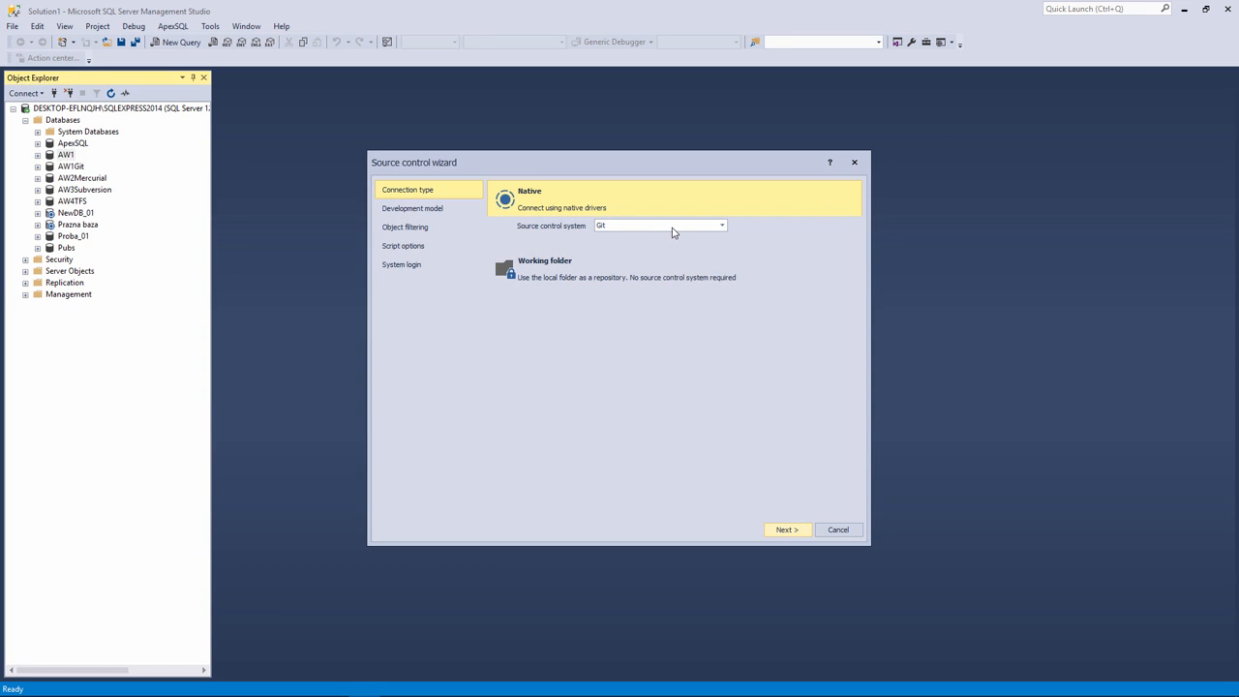
left_click(674, 233)
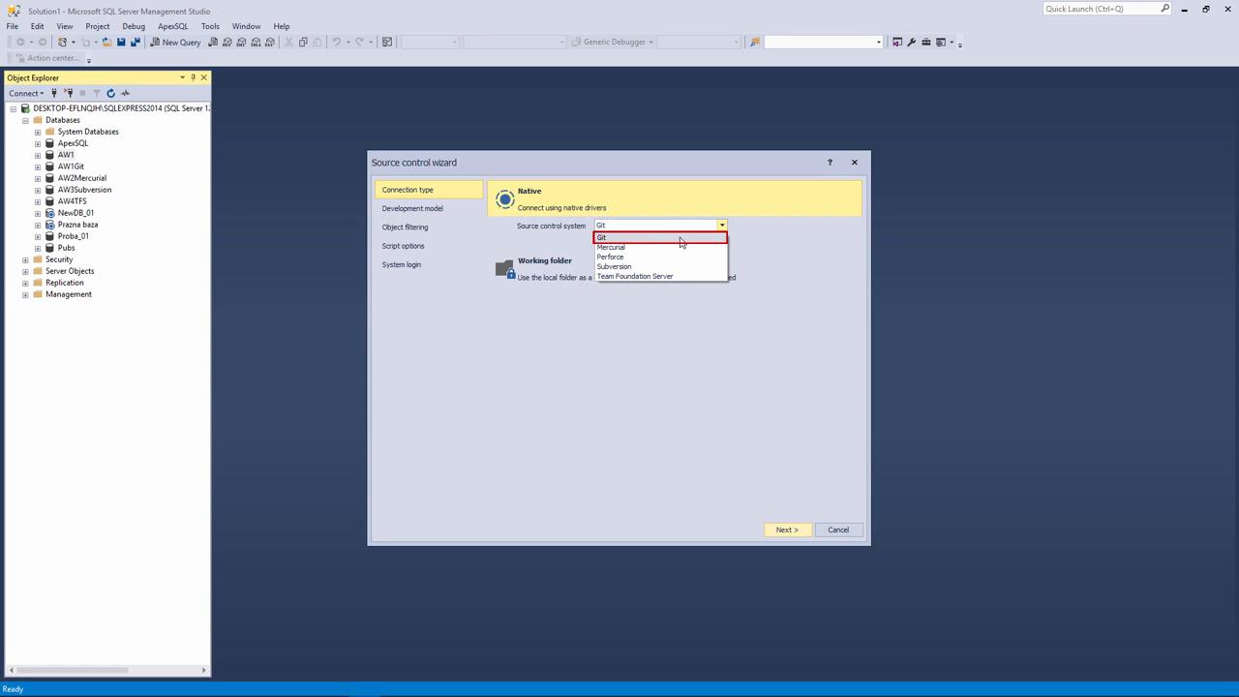
left_click(681, 241)
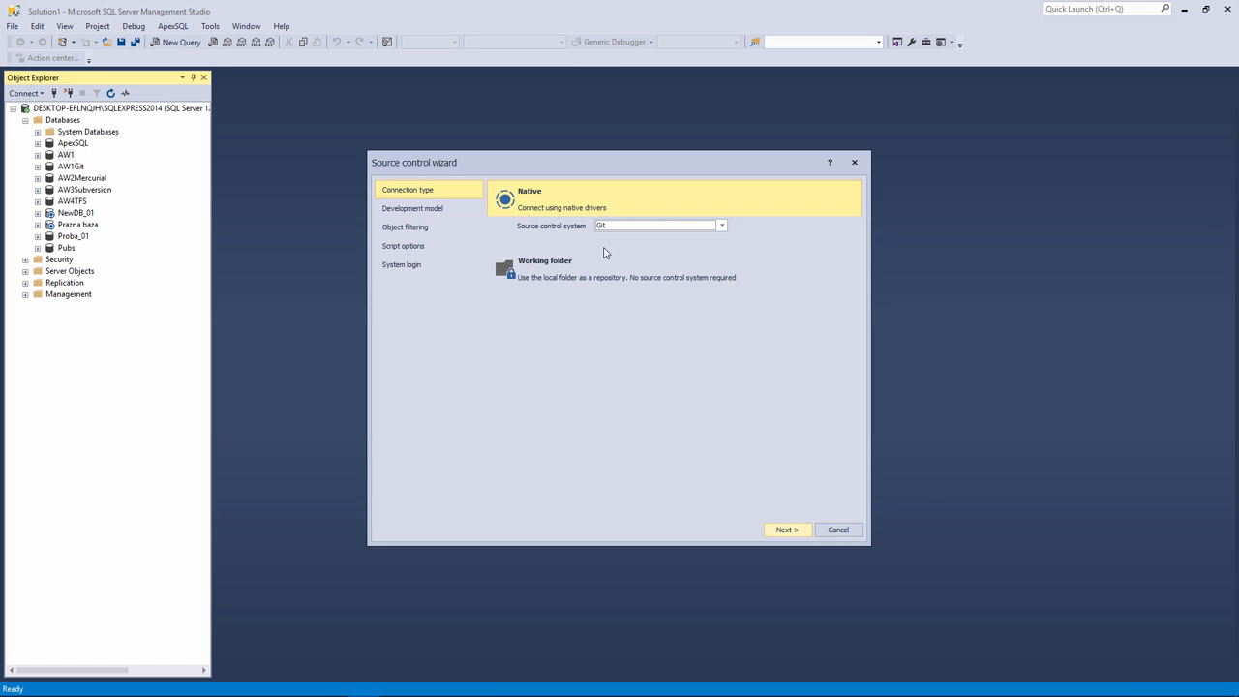
Step: Set the repository path in the wizard's system login settings to D:\Desktop\GitLocal
left_click(426, 268)
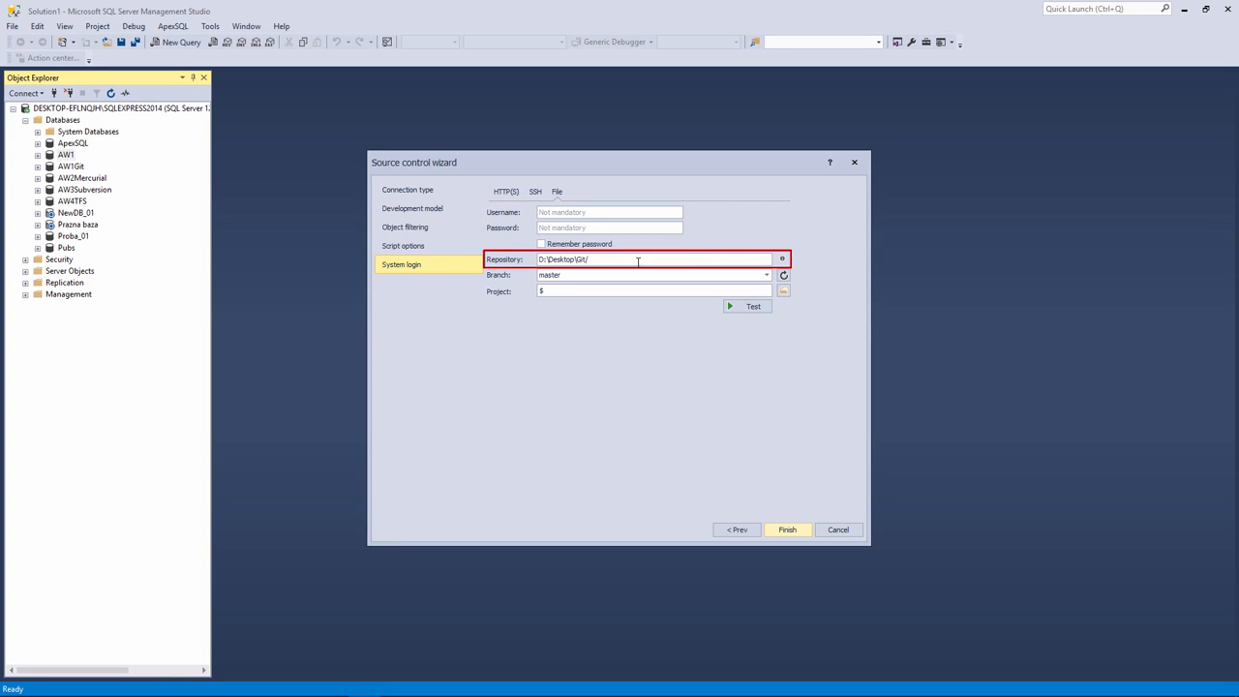
left_click_drag(588, 261, 529, 264)
right_click(575, 261)
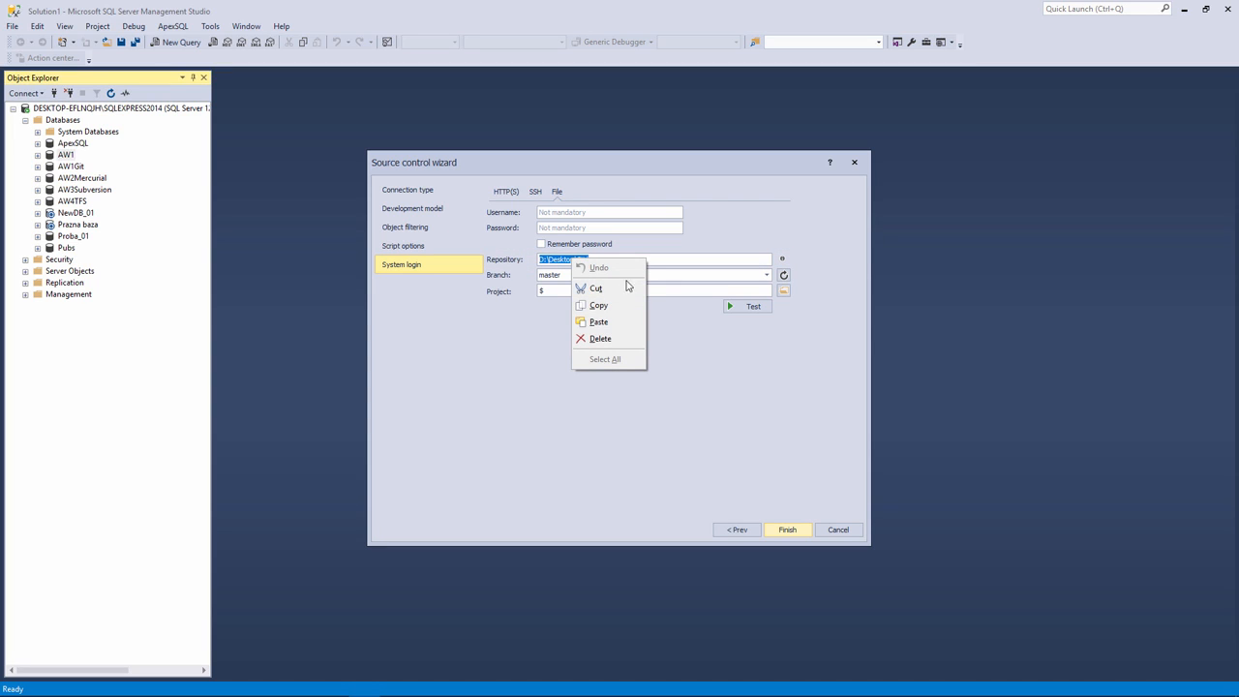
left_click(625, 323)
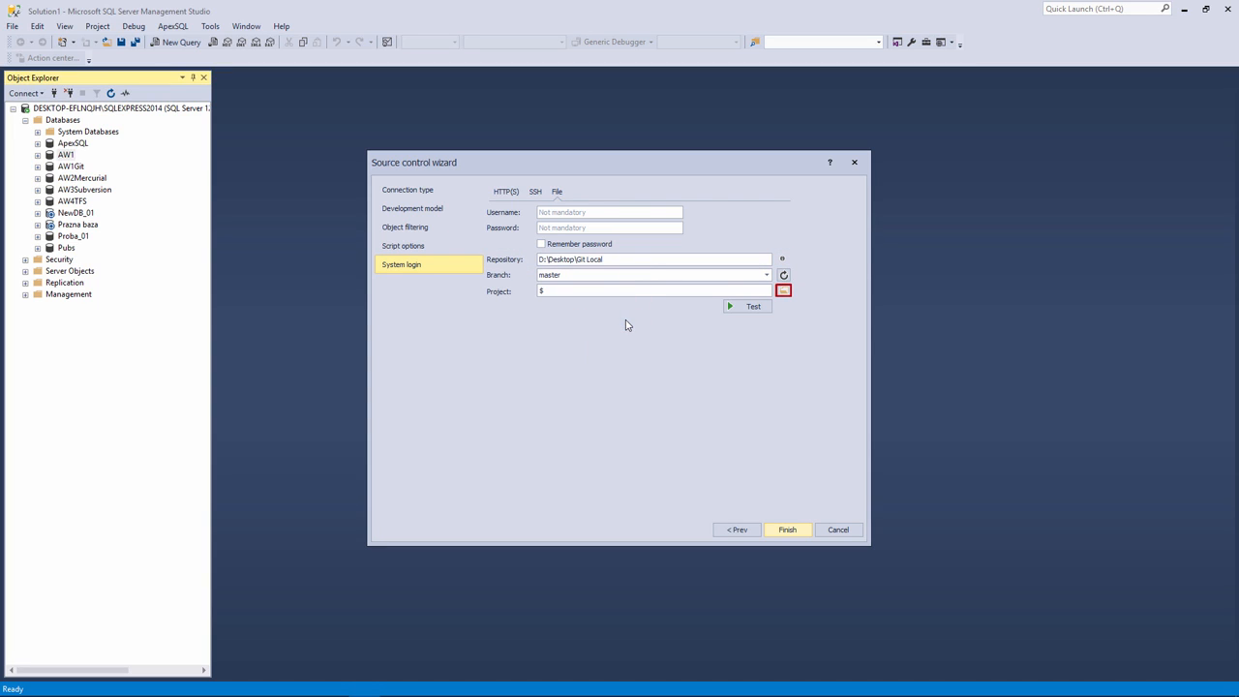
Step: Create a project named AW1Repository in the Git repository, choose it for the AW1 link and finish the wizard
left_click(784, 291)
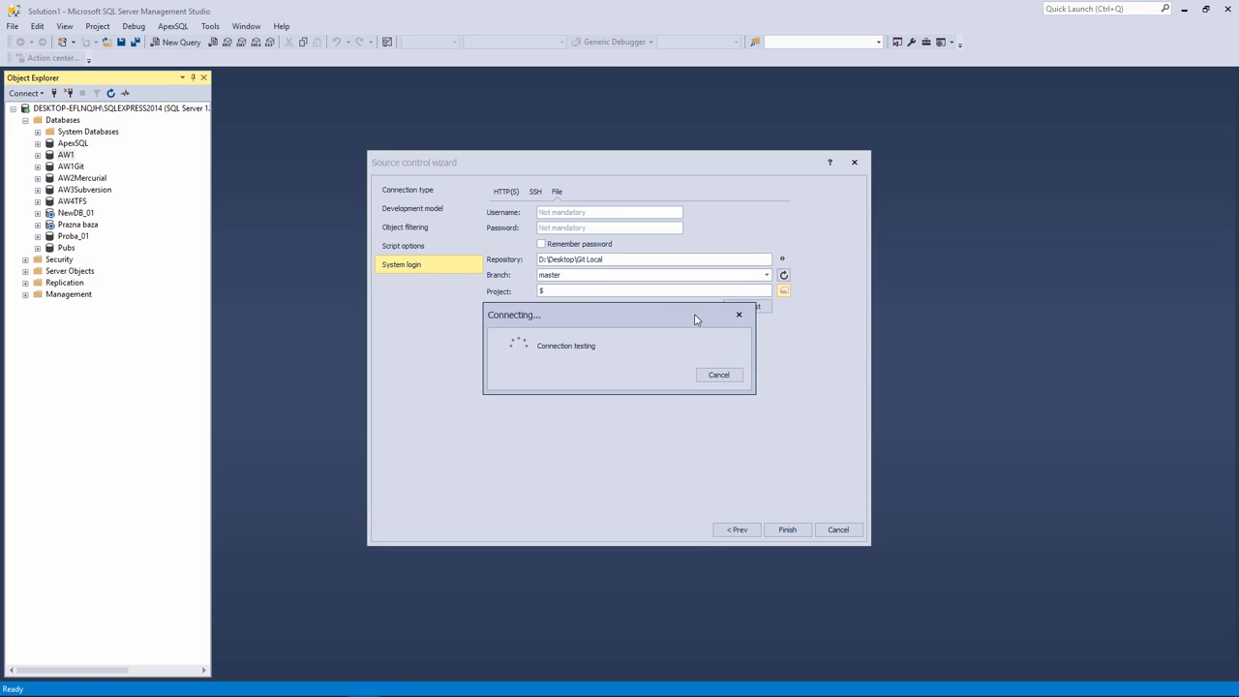
left_click(513, 433)
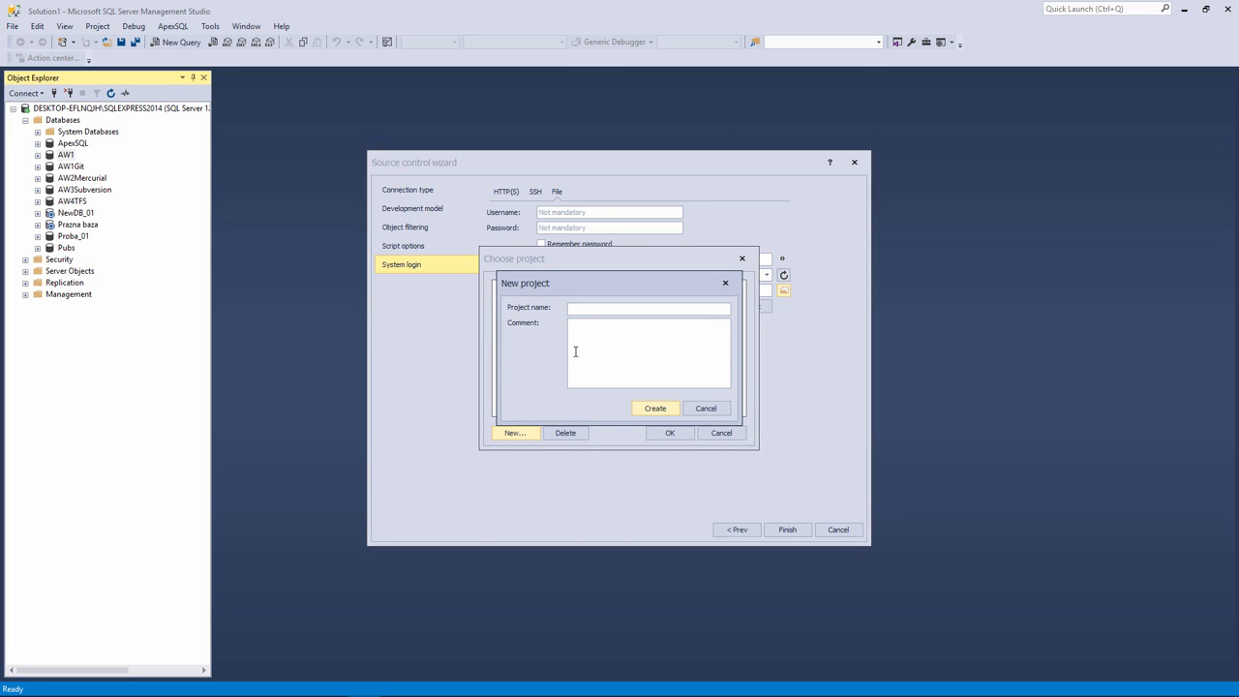
type("AW1Repository")
left_click(666, 414)
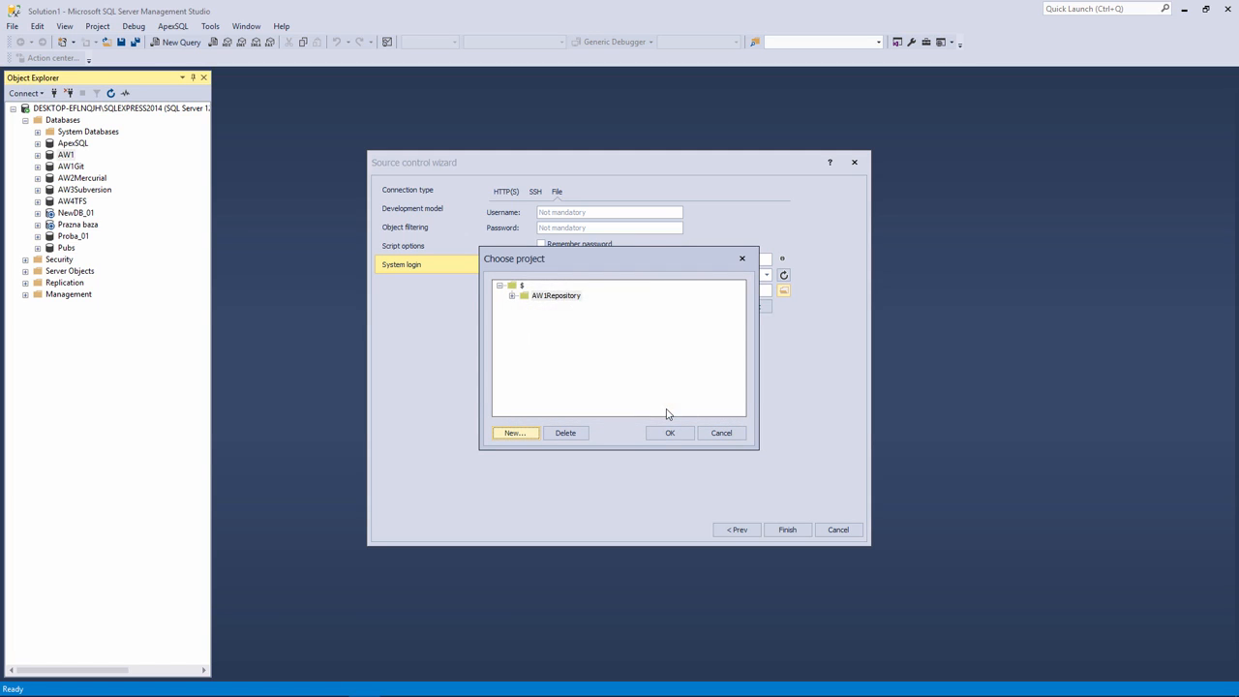
left_click(576, 297)
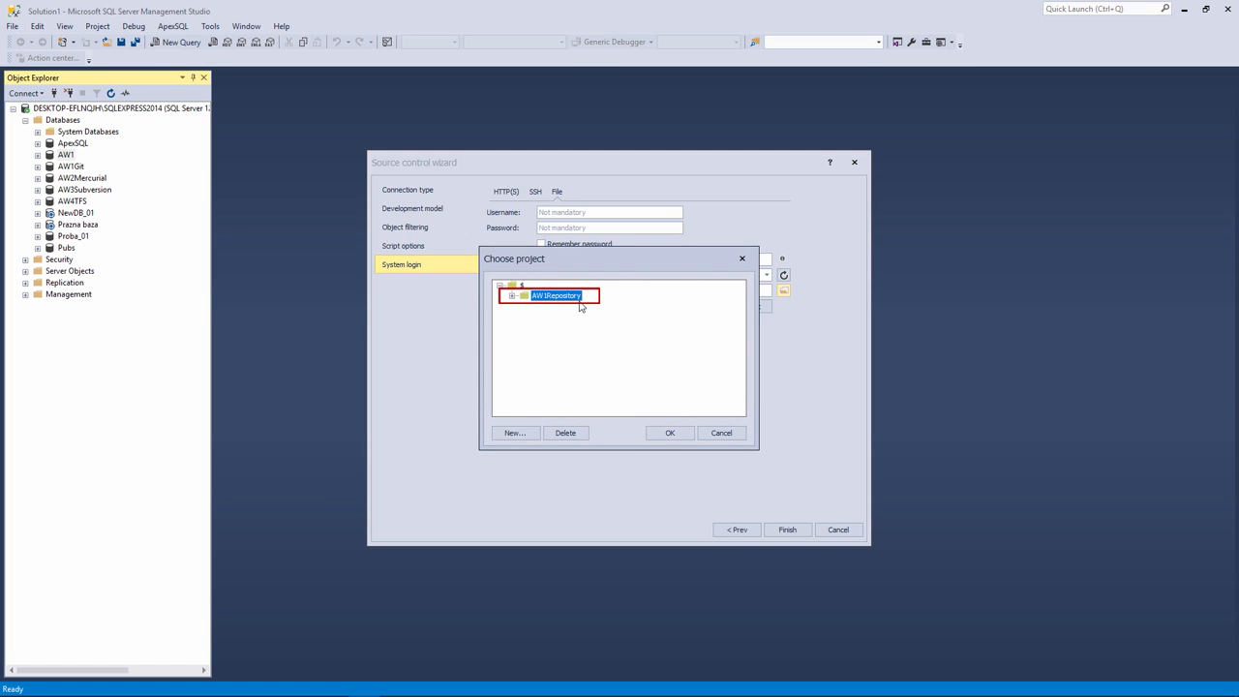
left_click(675, 434)
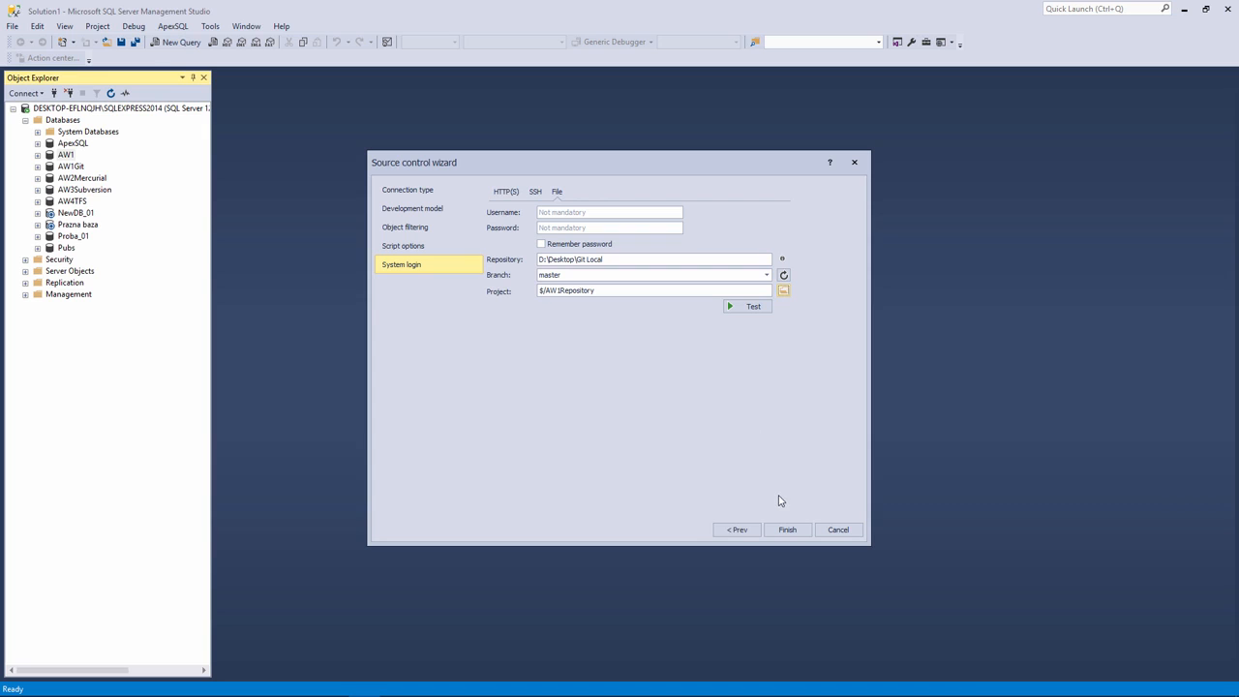
left_click(787, 530)
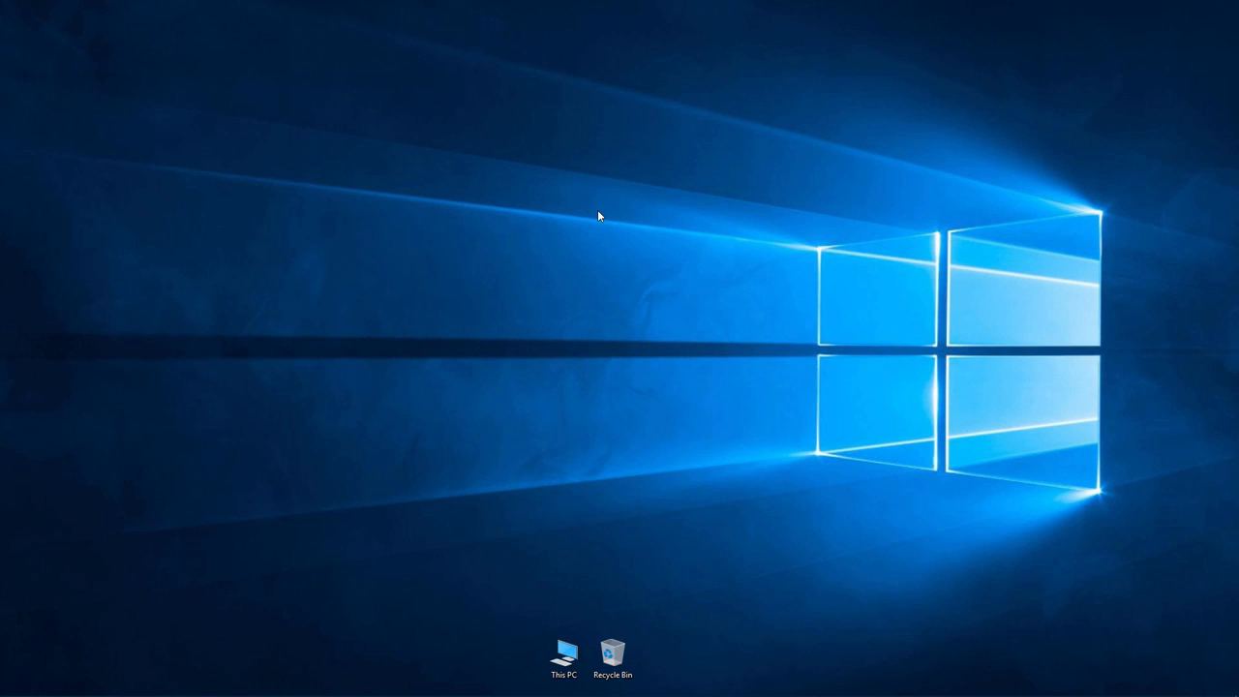
Step: Create a new folder named MercurialLocal on the desktop
right_click(597, 216)
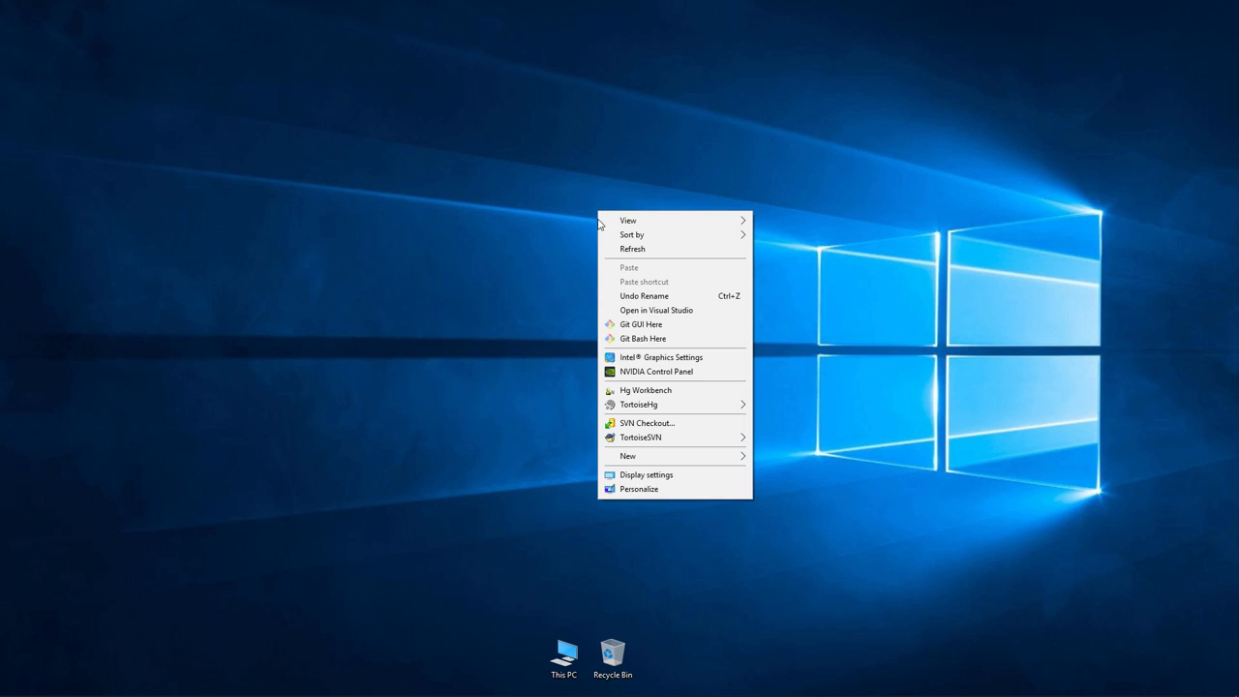
mouse_move(681, 409)
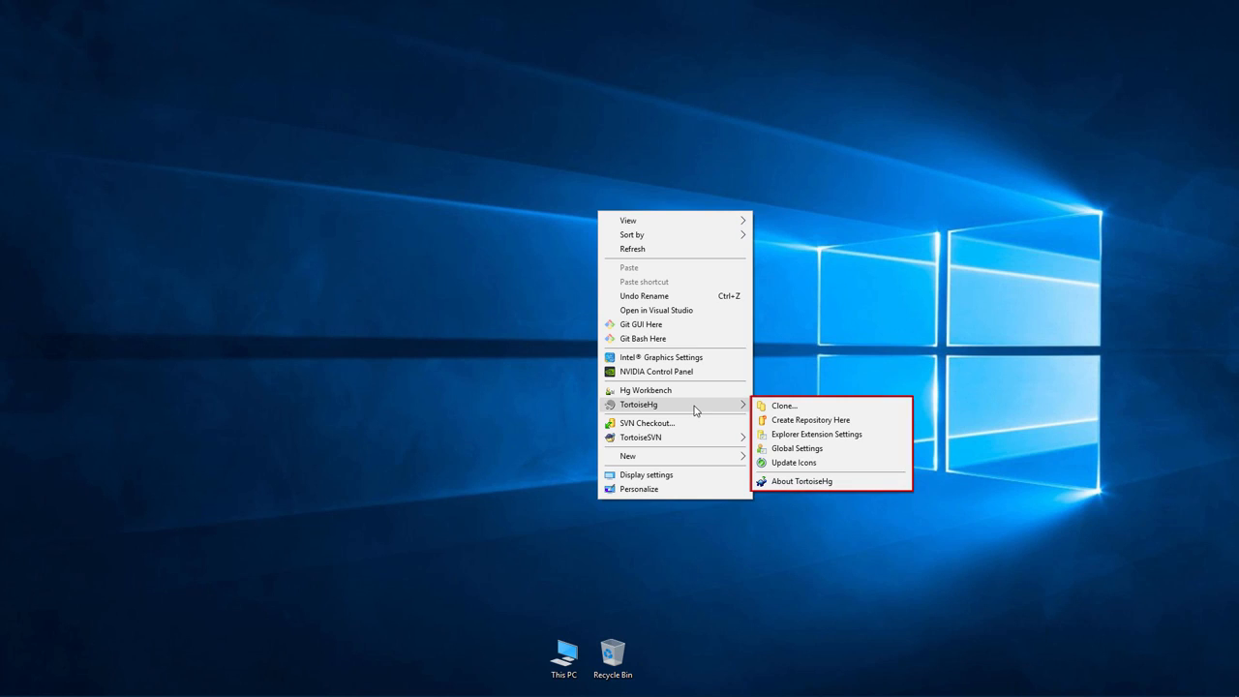
mouse_move(717, 461)
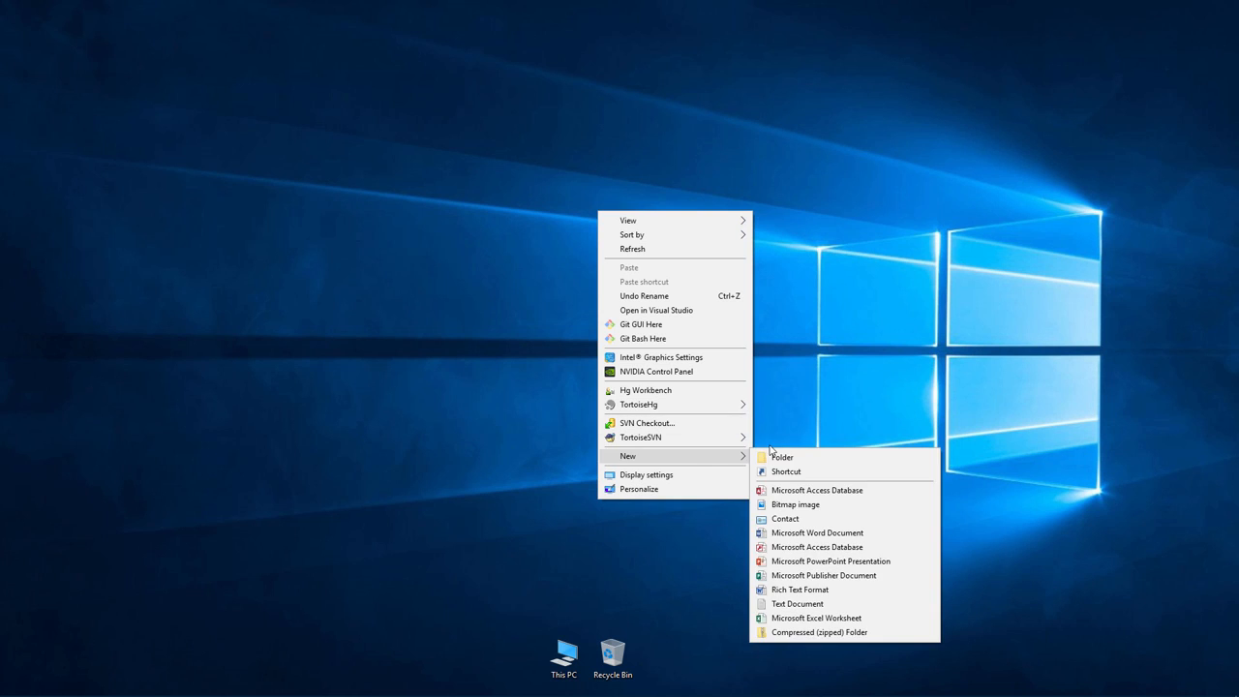
left_click(788, 459)
type("e")
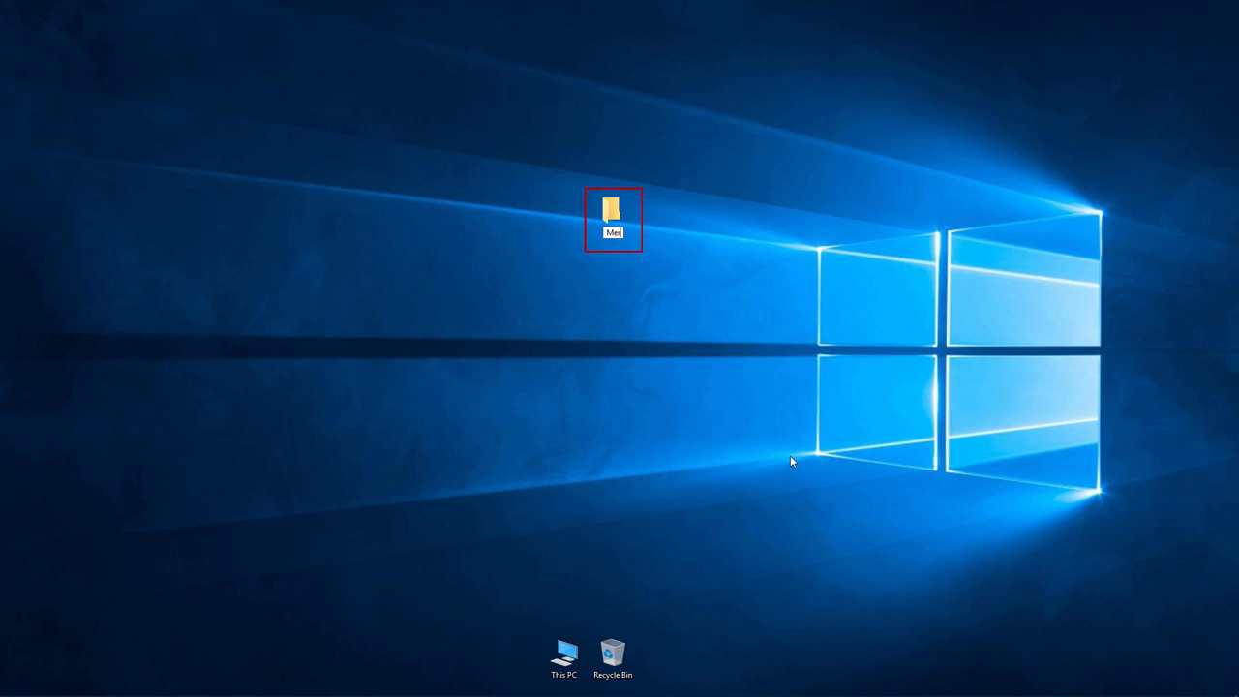
type("rcurialLocal")
key("Return")
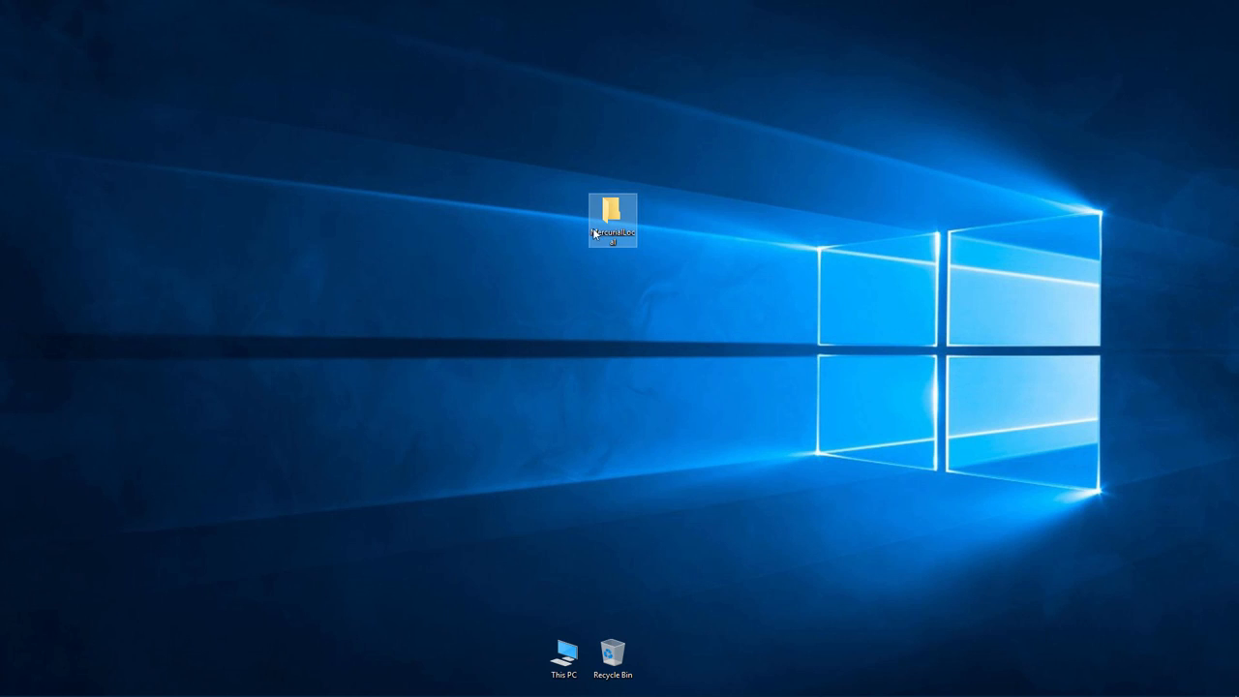
Step: Create a Mercurial repository with special files in the MercurialLocal folder using TortoiseHg, and open the folder
right_click(604, 207)
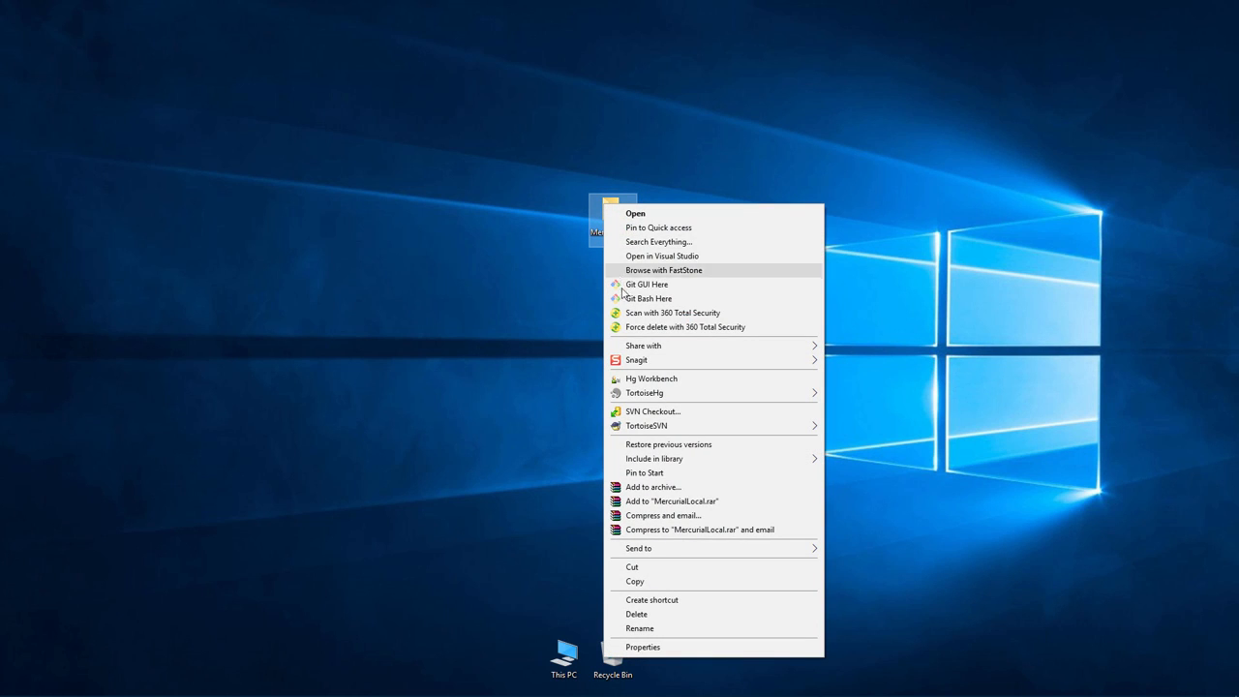
mouse_move(770, 397)
left_click(906, 410)
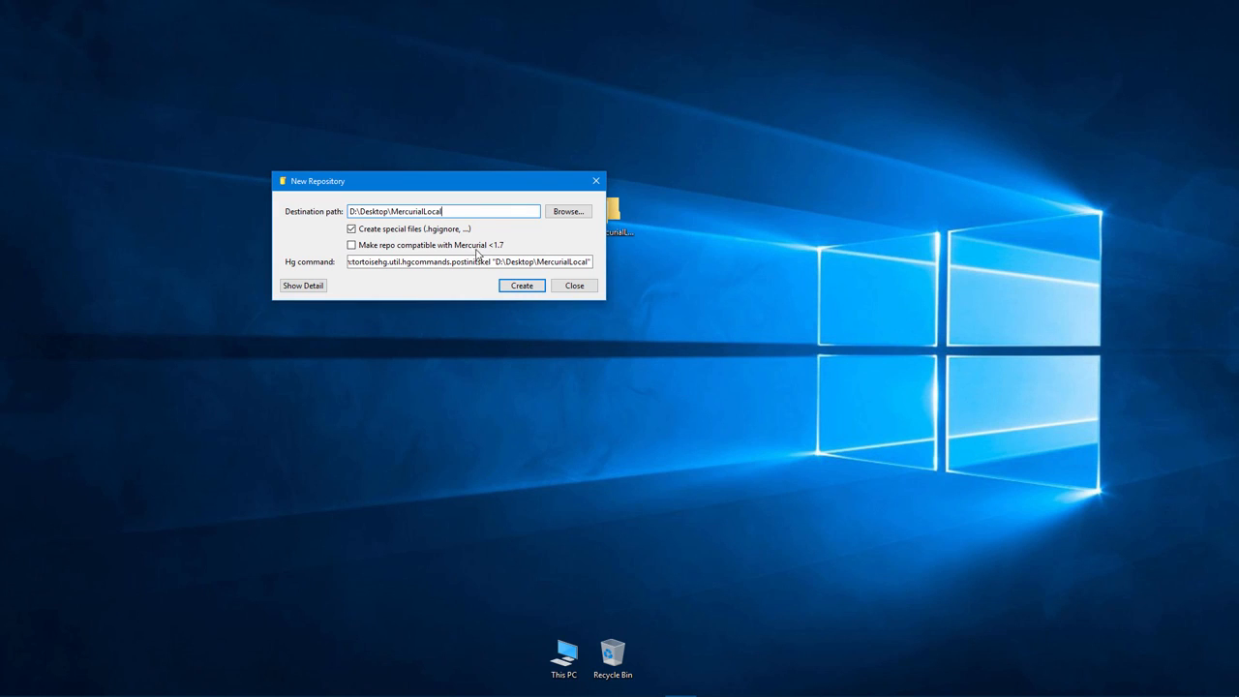
left_click(523, 285)
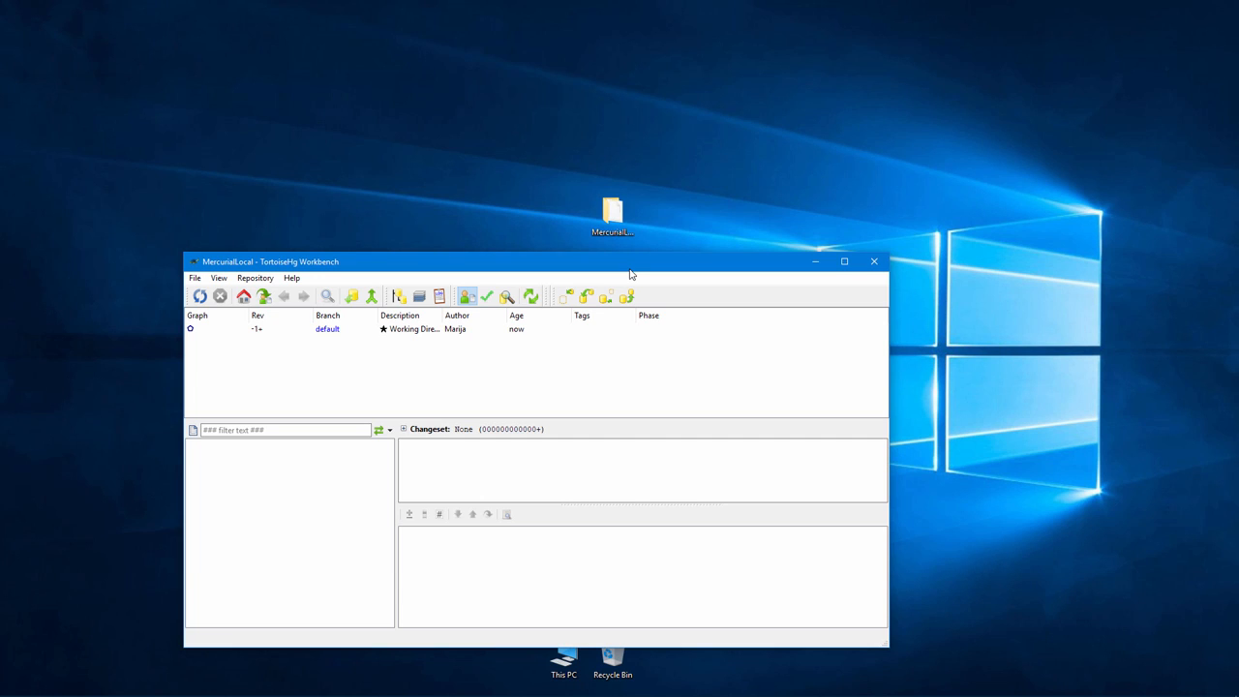
double_click(617, 223)
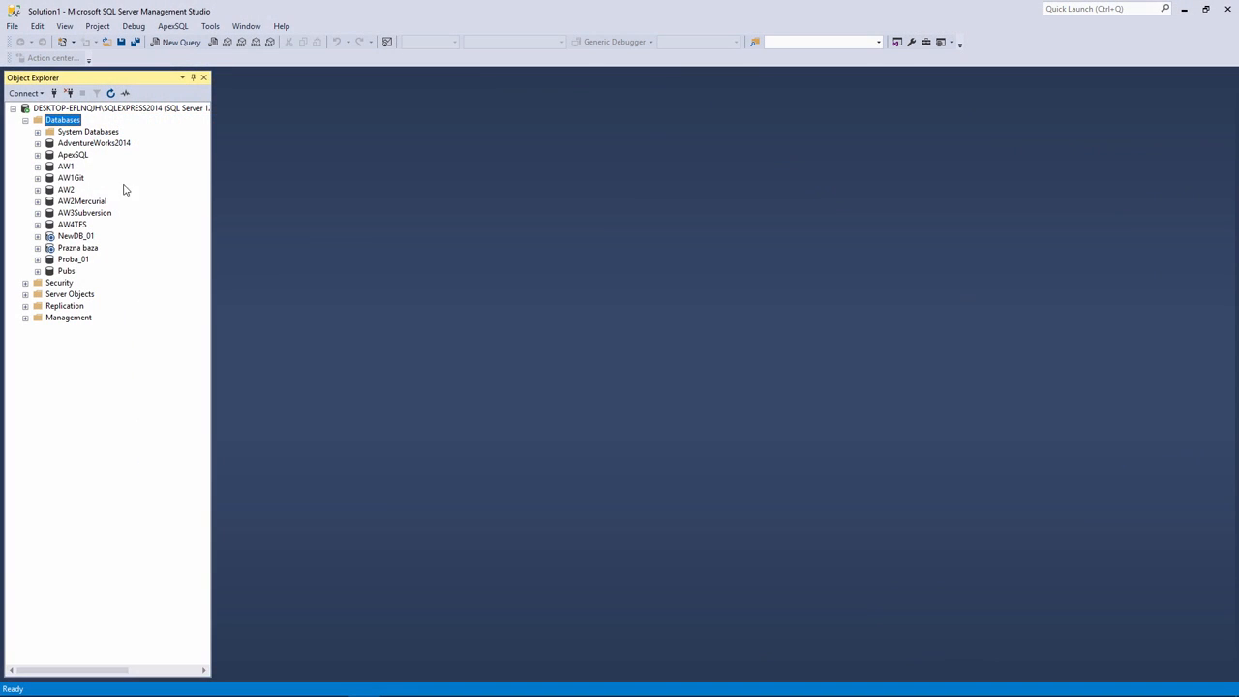
Step: Start linking the AW2 database to source control and choose Mercurial as the source control system
left_click(71, 191)
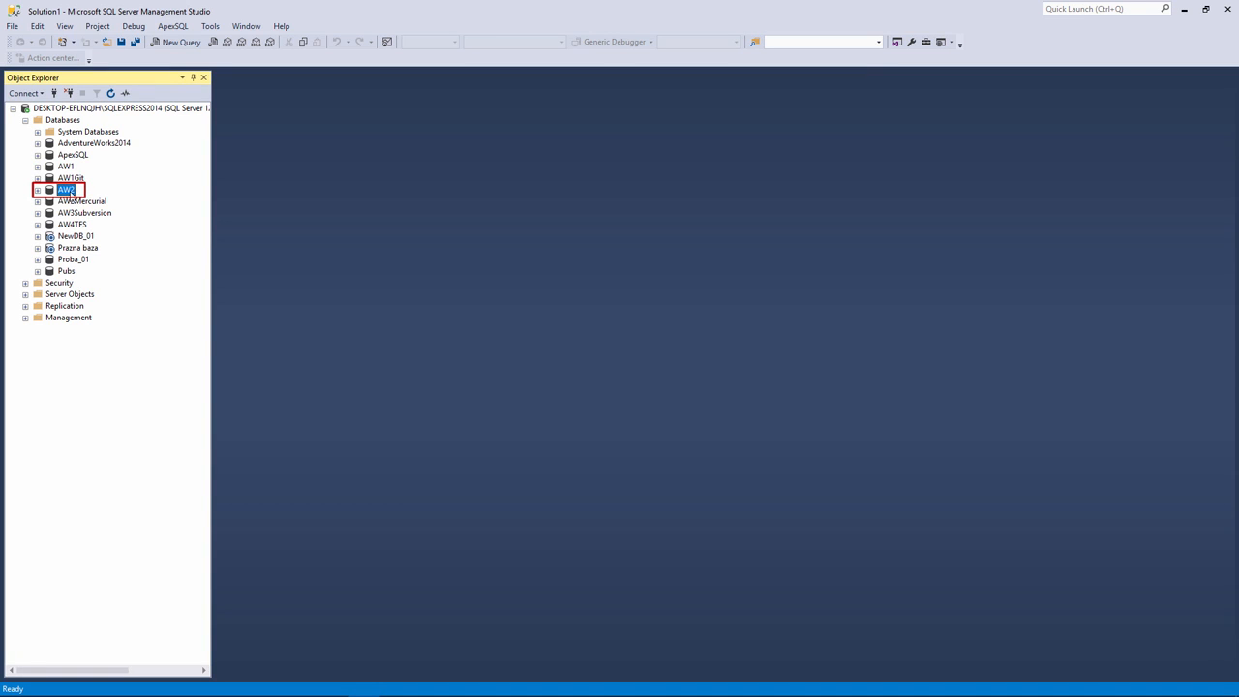
right_click(73, 192)
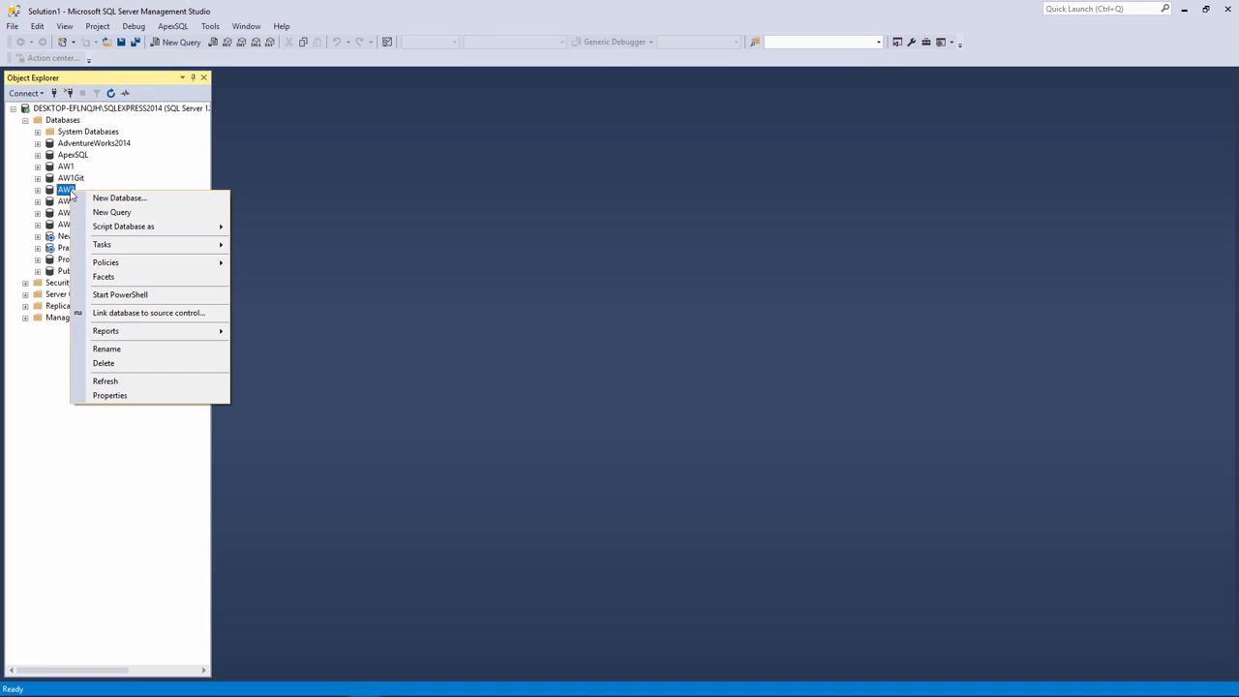
left_click(203, 318)
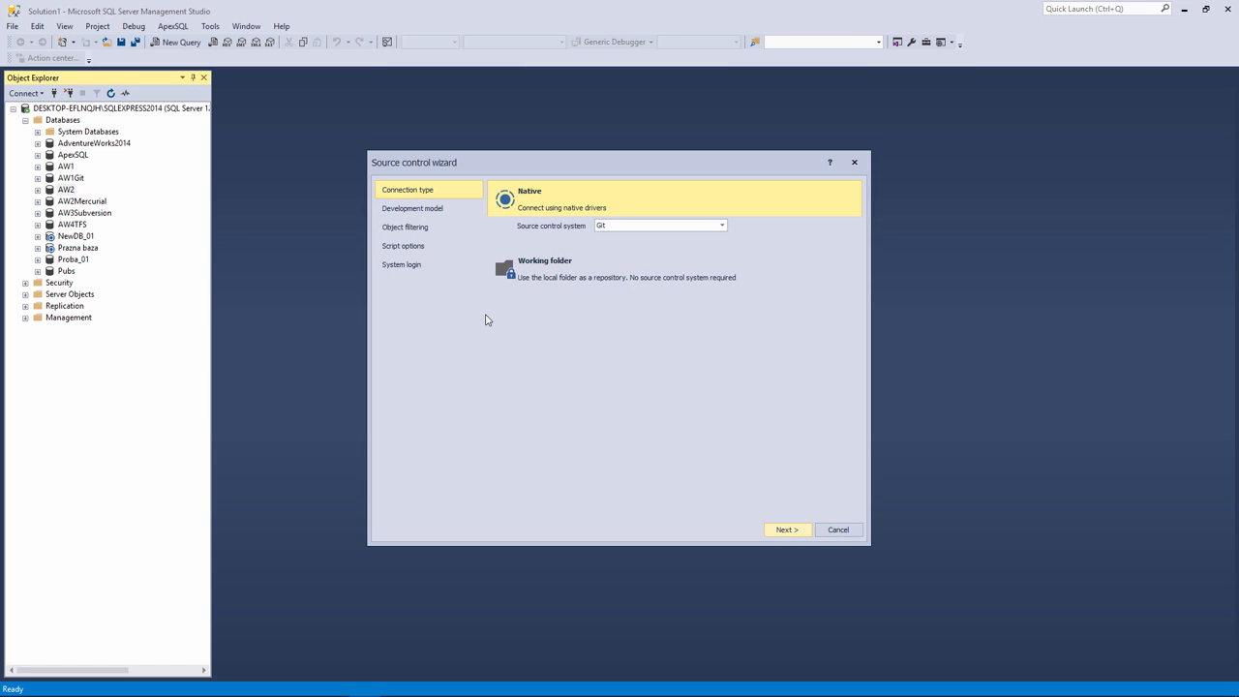
left_click(677, 230)
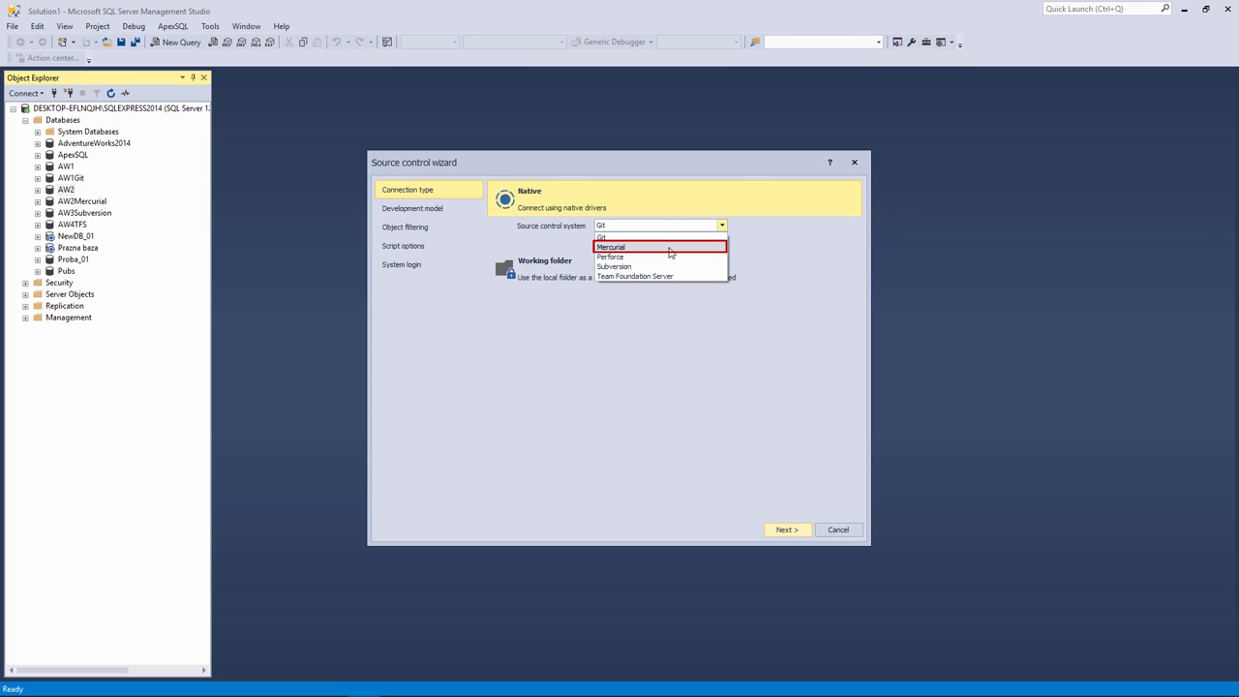
left_click(670, 250)
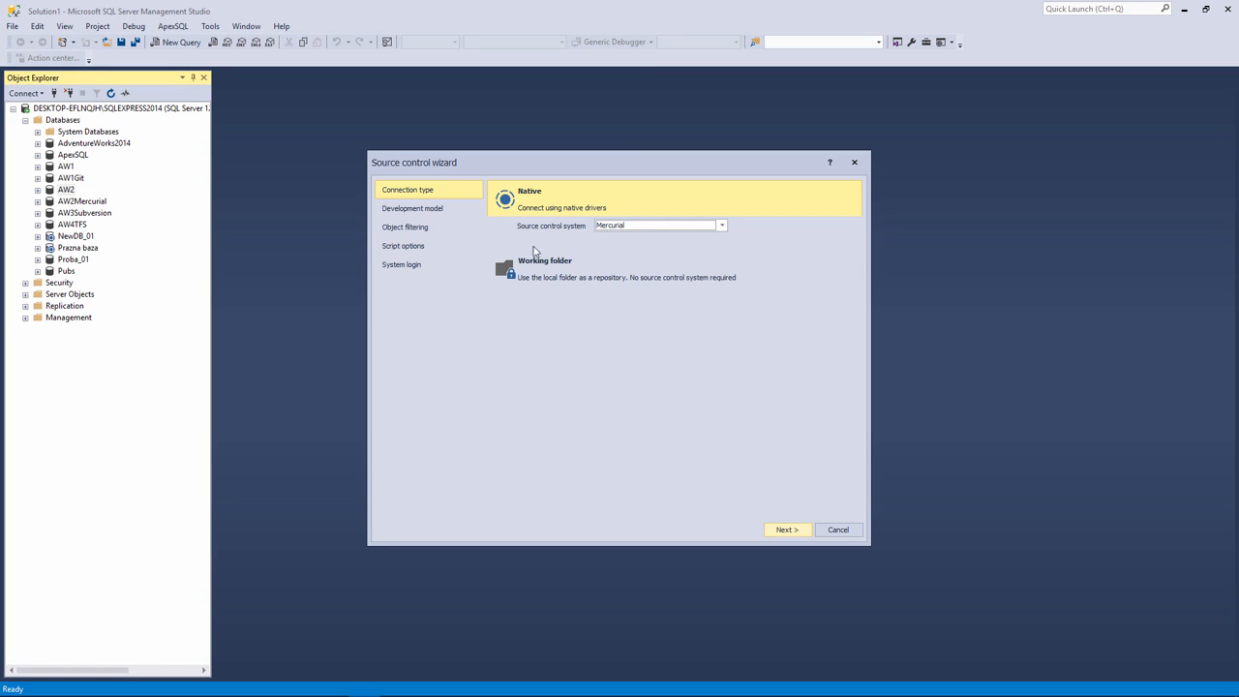
Step: In the wizard's system login settings, use the File connection and set the repository path to D:\Desktop\MercurialLocal
left_click(426, 270)
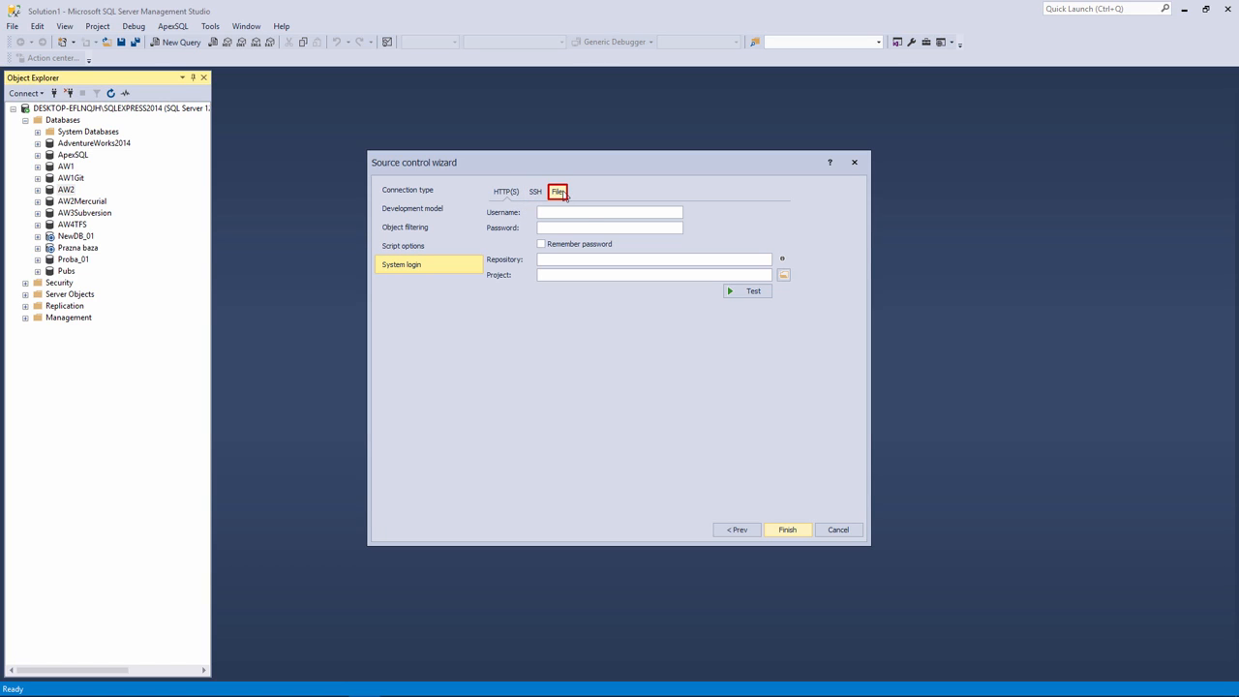
left_click(558, 191)
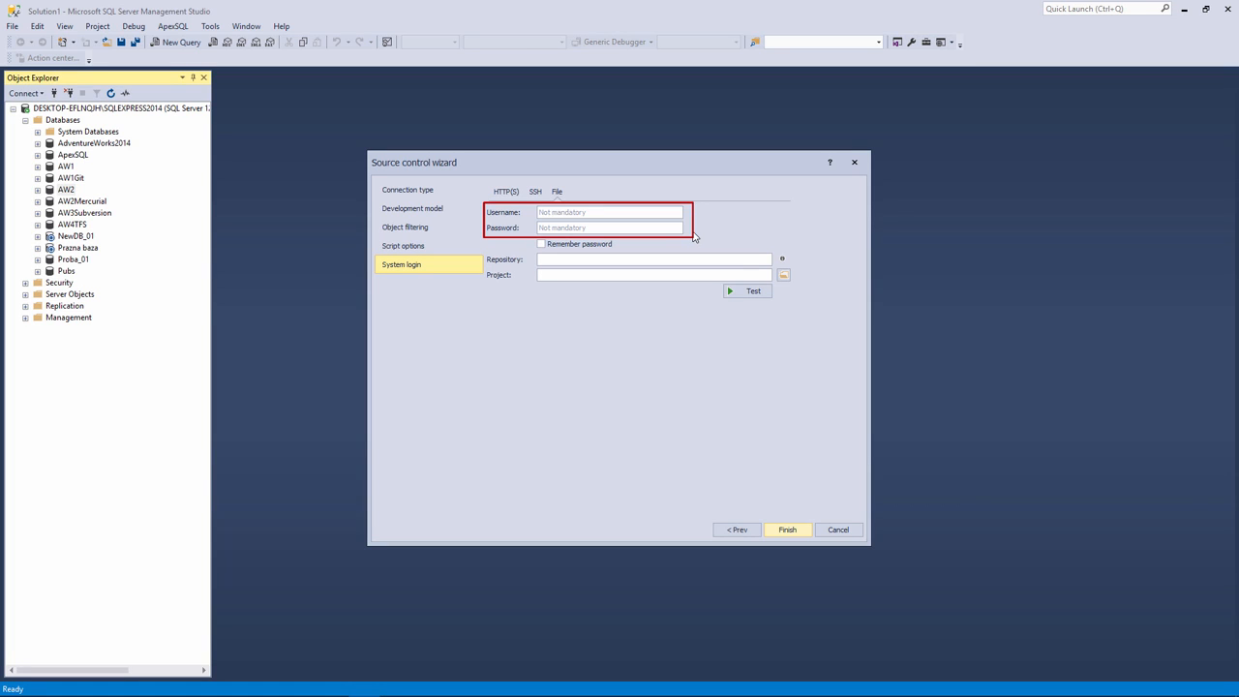
right_click(587, 258)
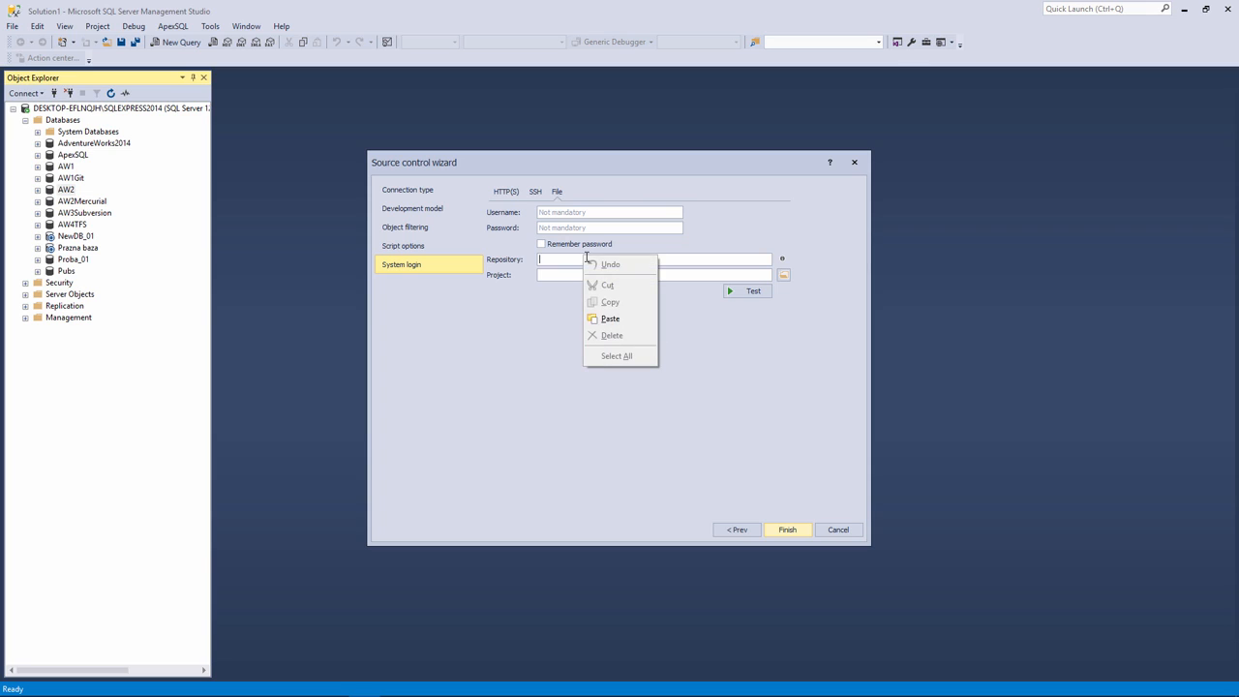
left_click(636, 318)
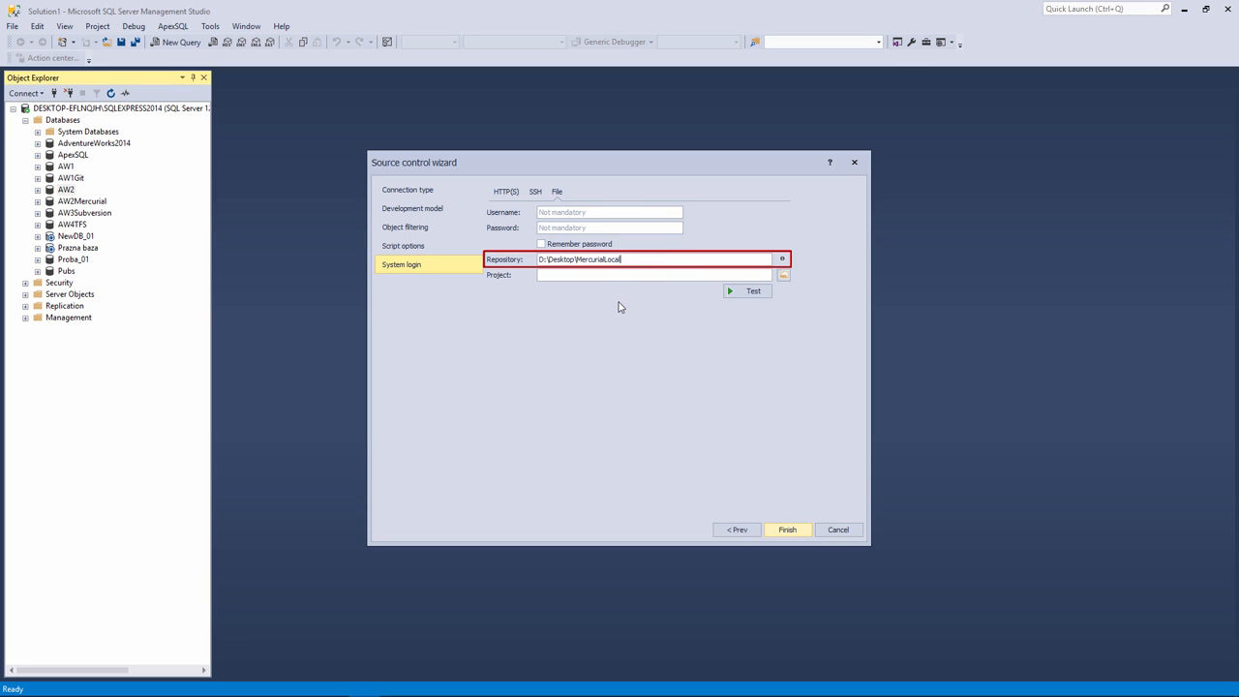
Step: Create a project named AW2Repository with the comment "Comment" in the Mercurial repository, choose it for the AW2 link and finish the wizard
left_click(783, 276)
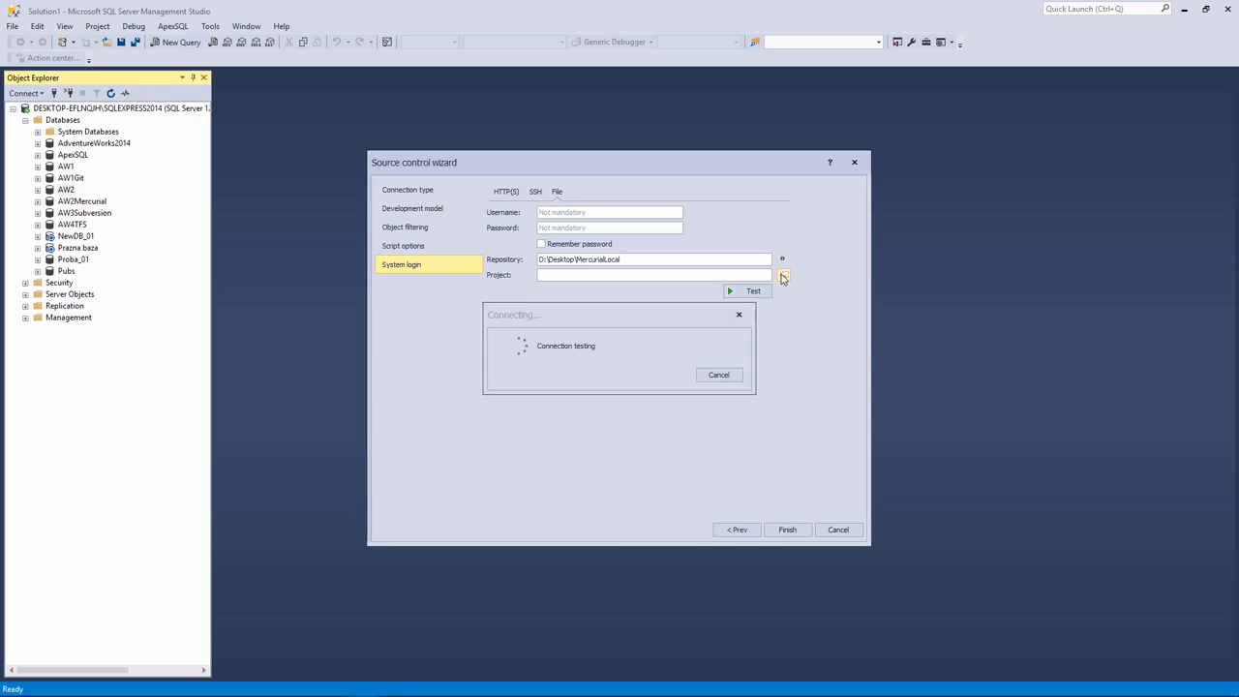
left_click(514, 433)
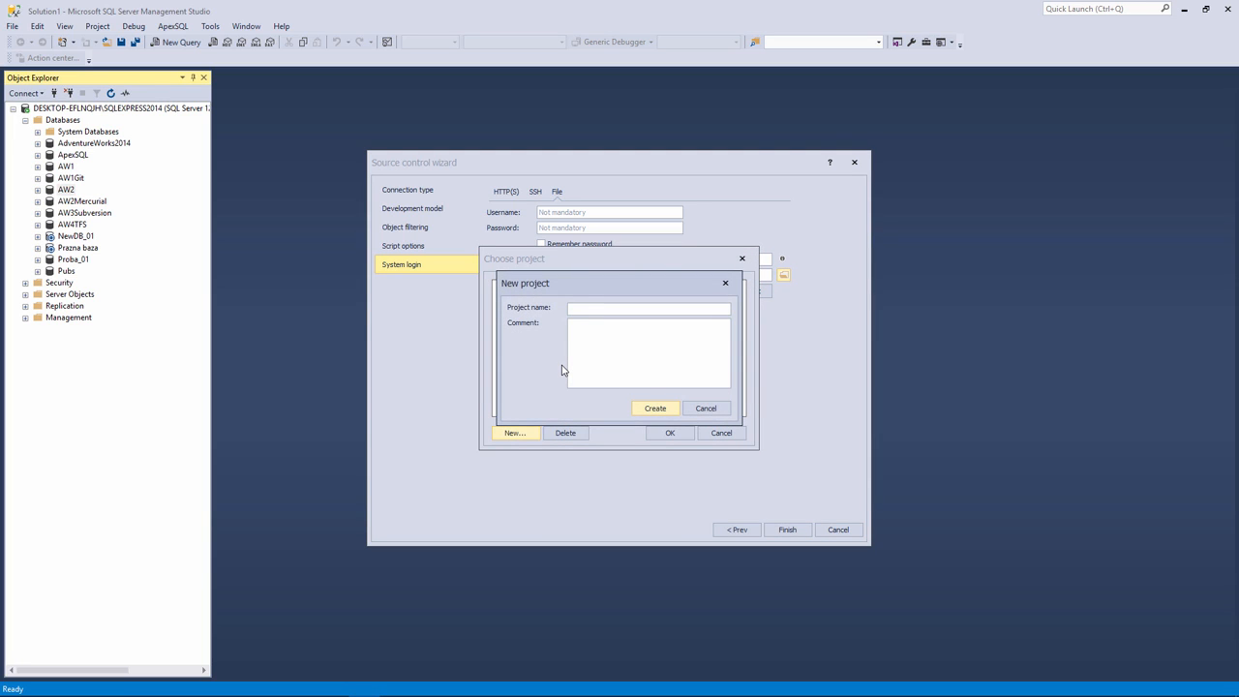
type("AW2Repository")
left_click(662, 410)
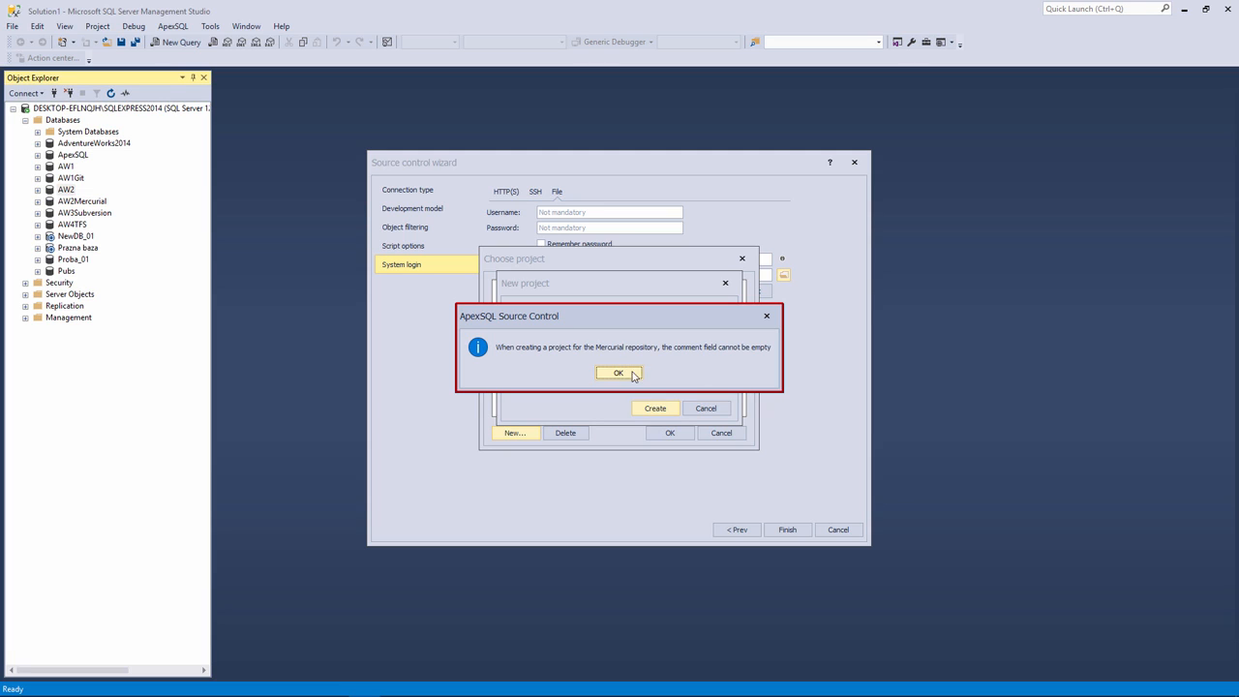
left_click(620, 373)
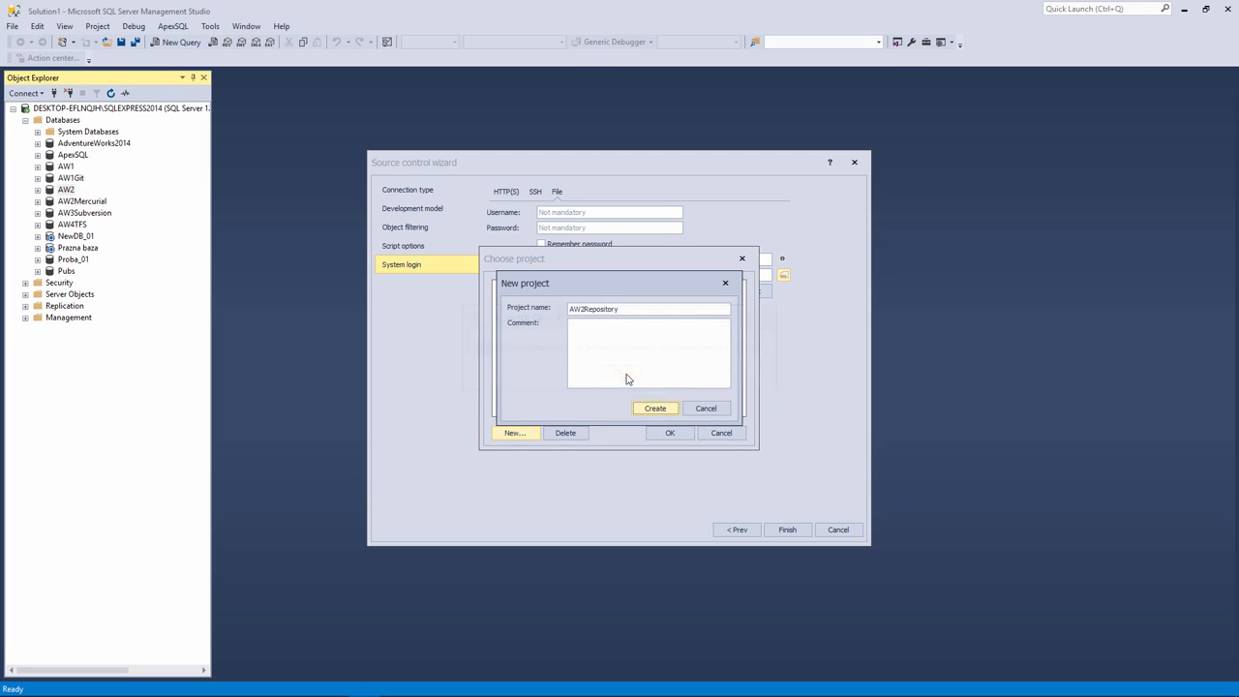
left_click(650, 342)
type("Comment")
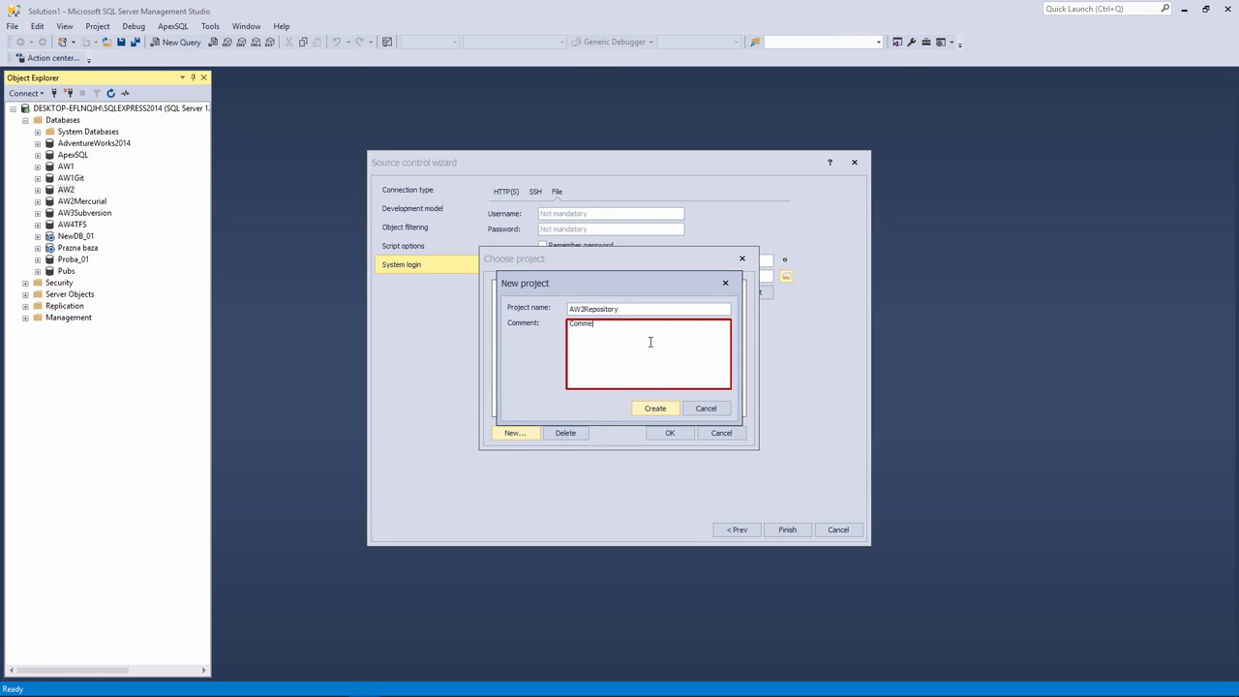
left_click(643, 408)
left_click(668, 433)
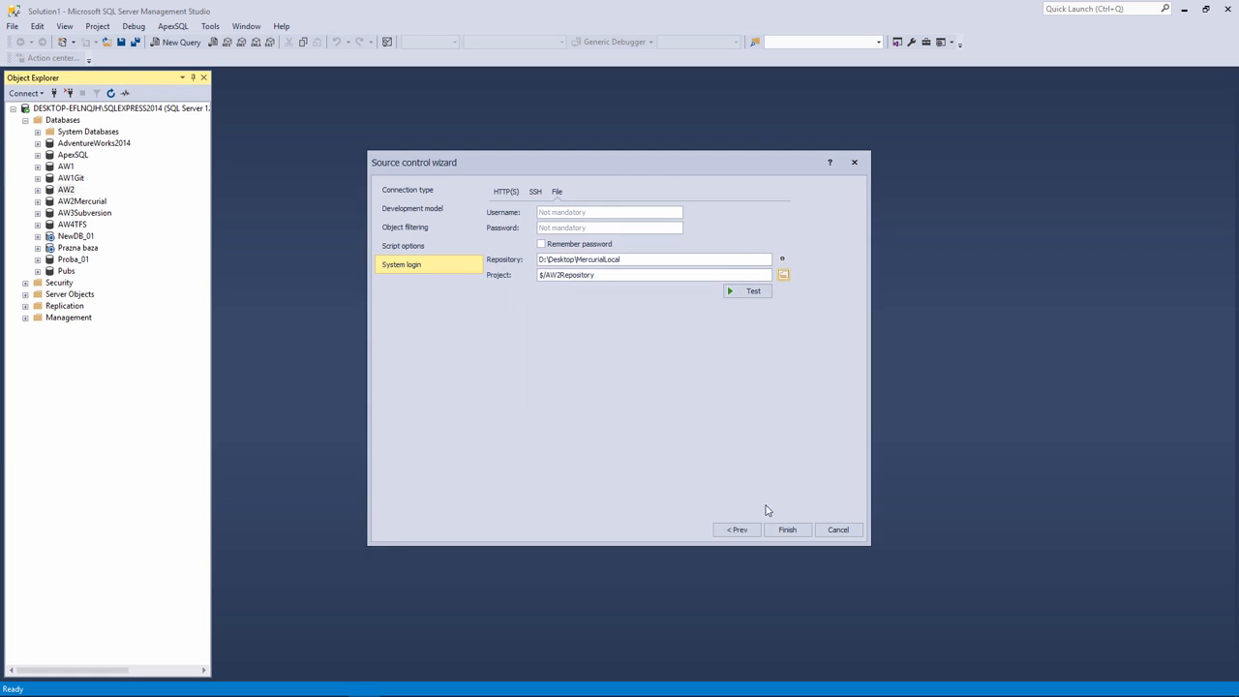
left_click(788, 529)
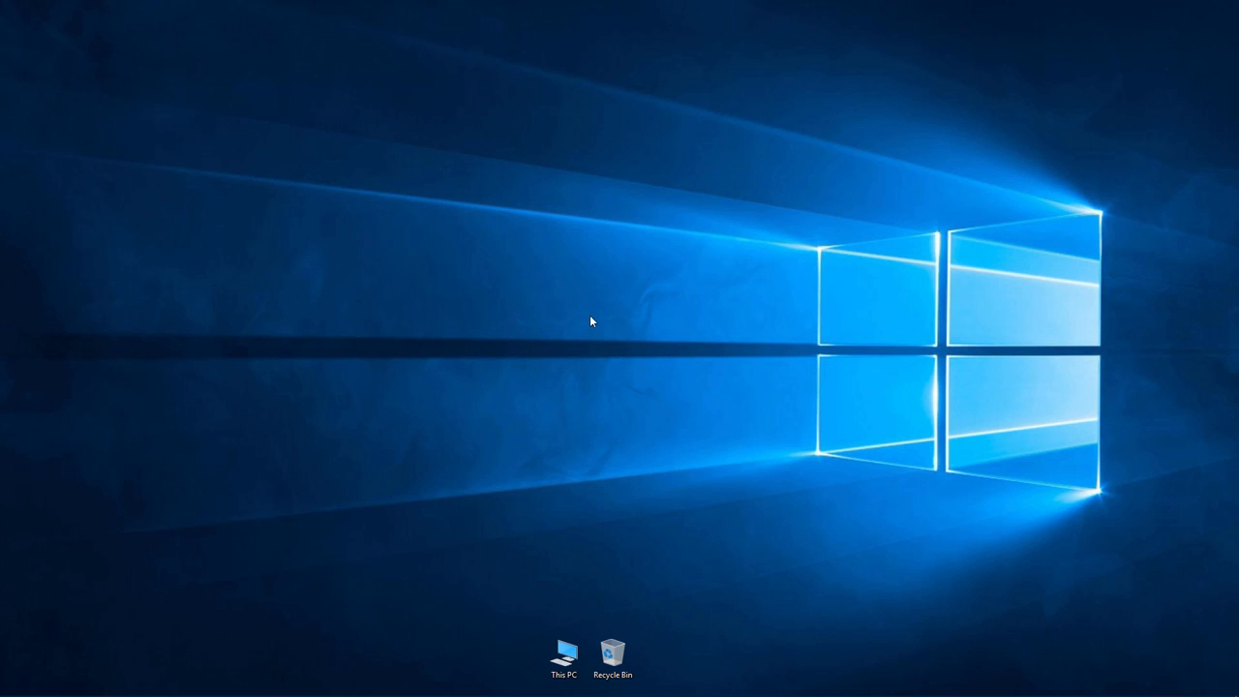
Step: Create a new folder named SVNLocal on the desktop
right_click(591, 180)
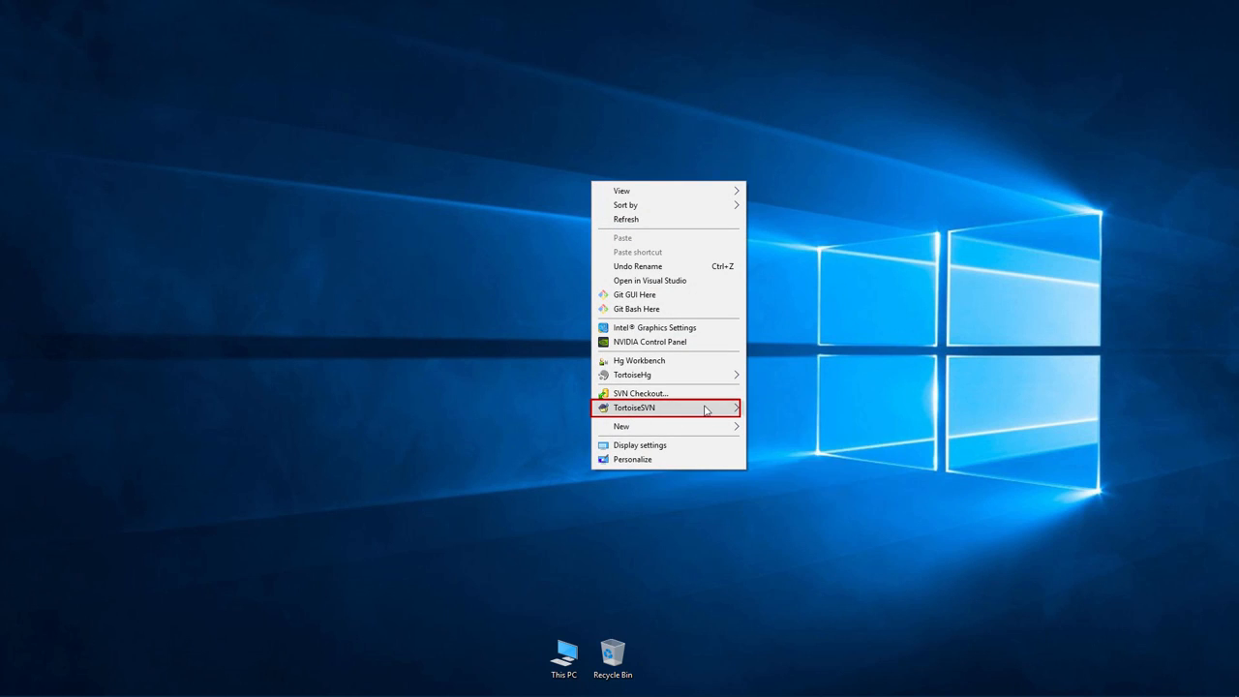
mouse_move(706, 410)
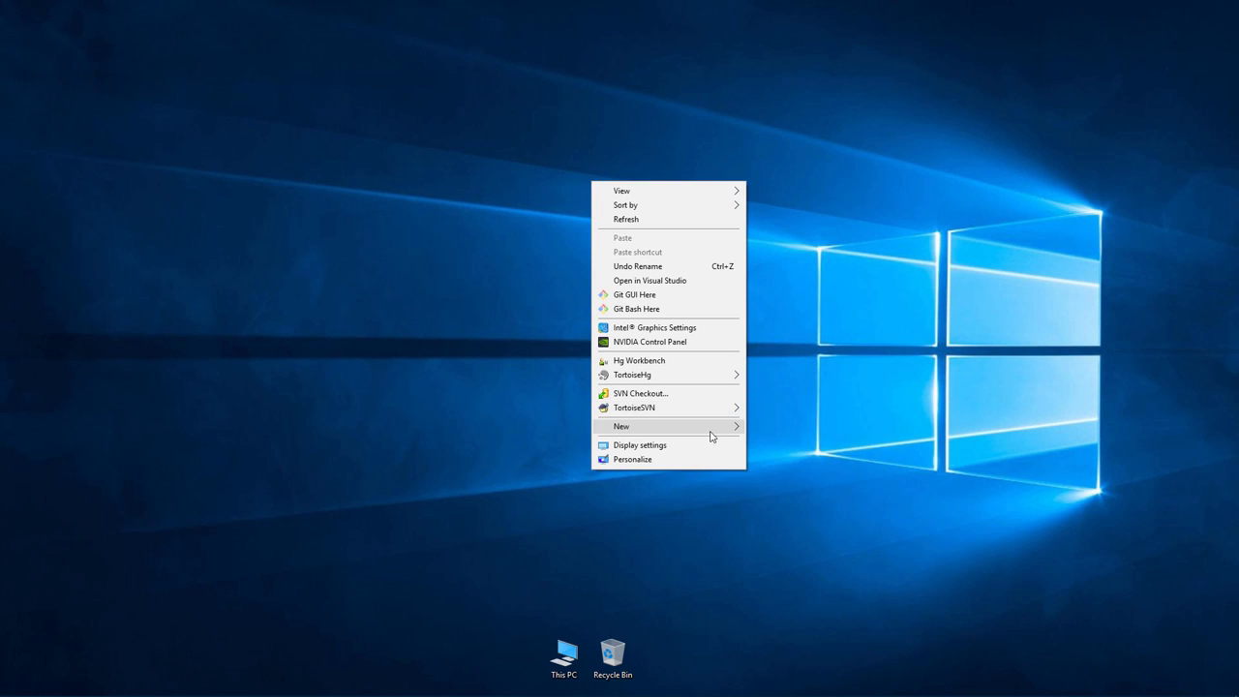
left_click(776, 429)
type("SV")
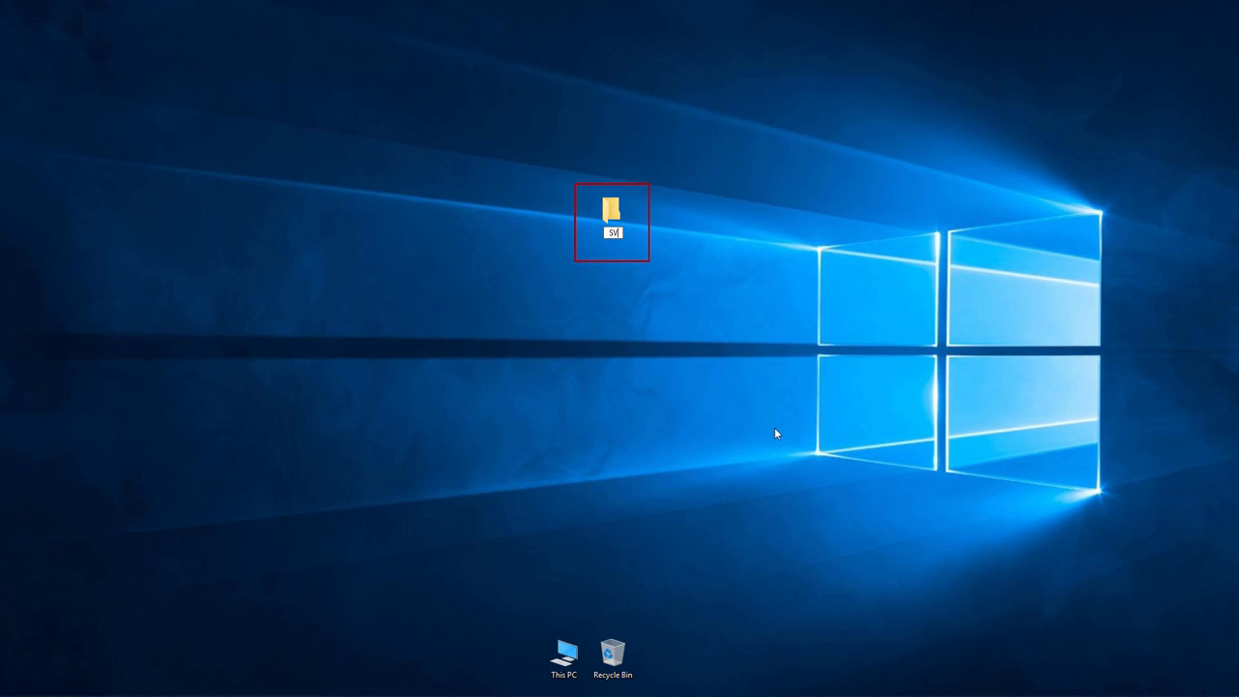
type("NLocal")
key("Return")
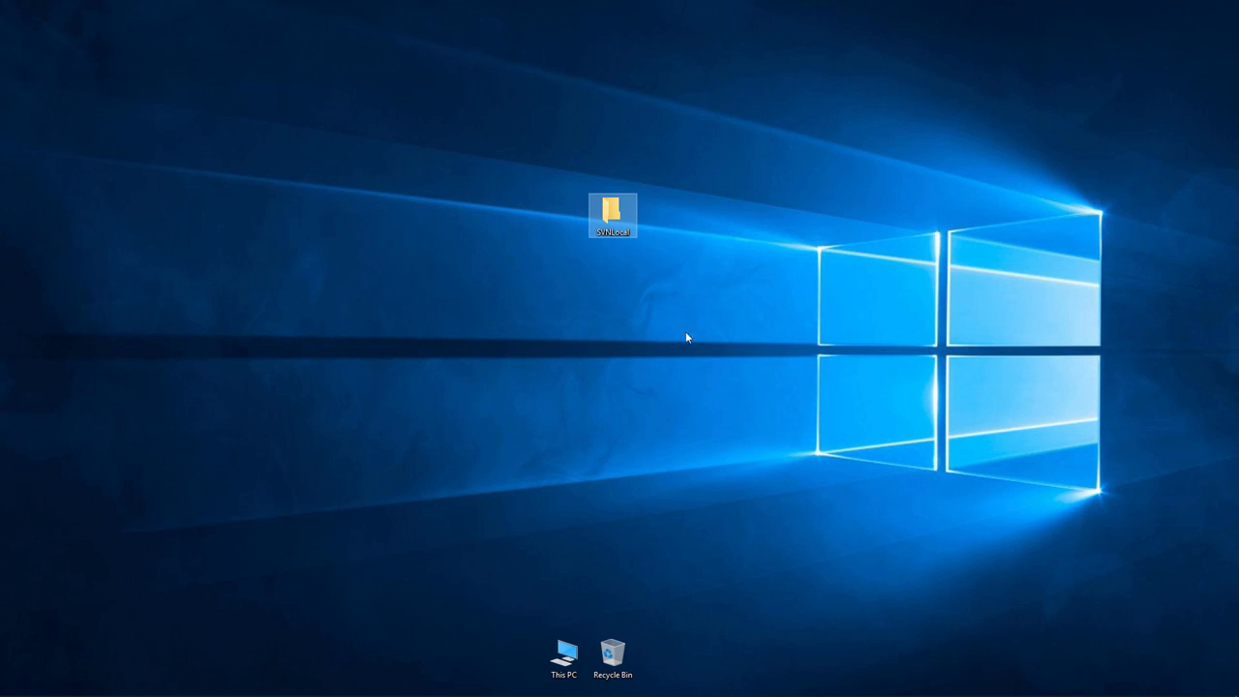
Step: Create a Subversion repository in the SVNLocal folder using TortoiseSVN and start the Repobrowser
right_click(612, 214)
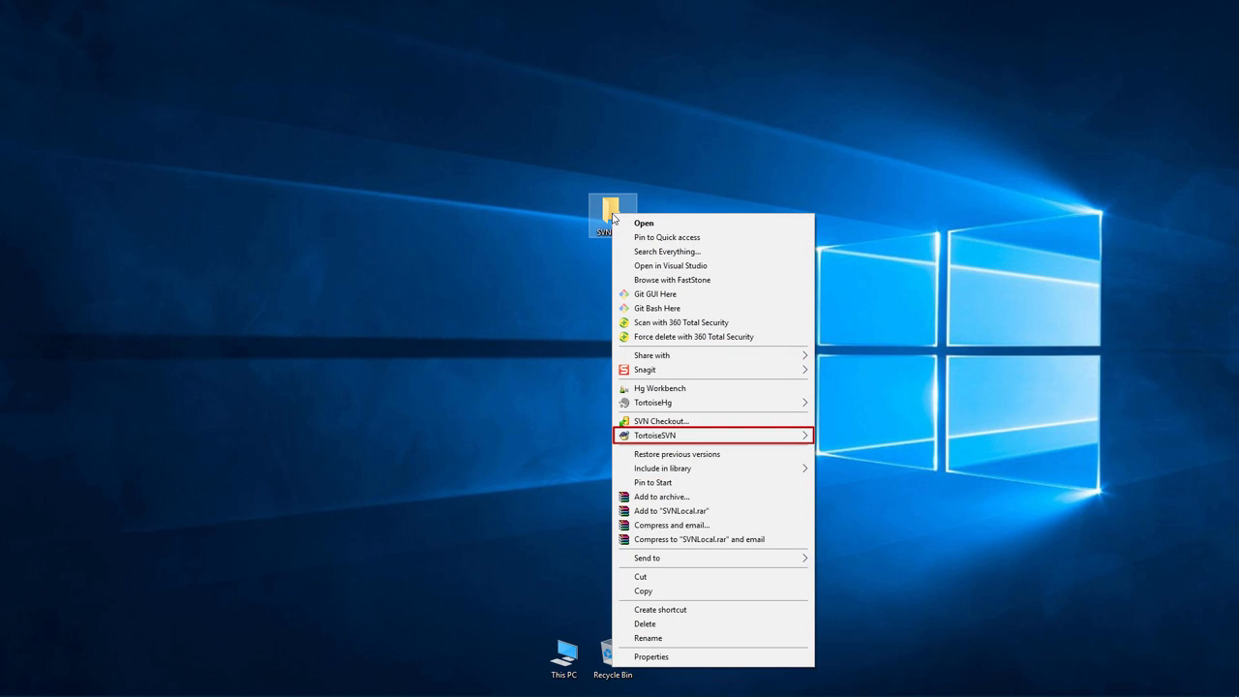
mouse_move(671, 442)
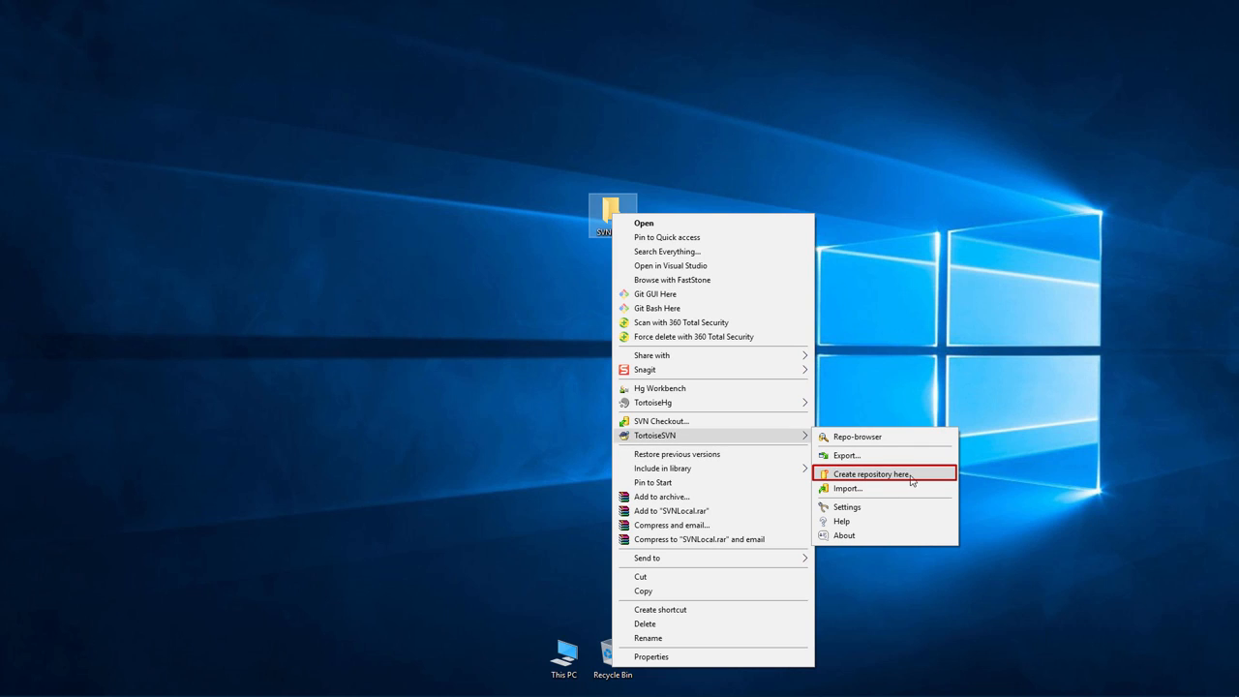
left_click(871, 475)
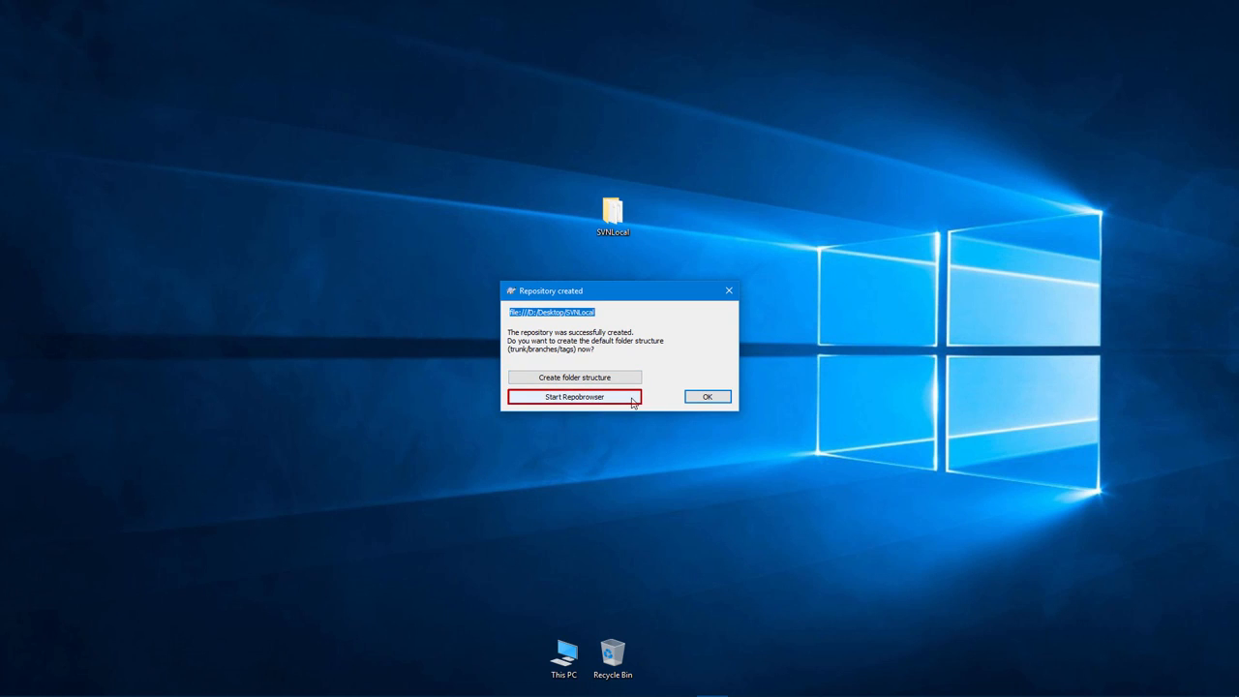
left_click(632, 403)
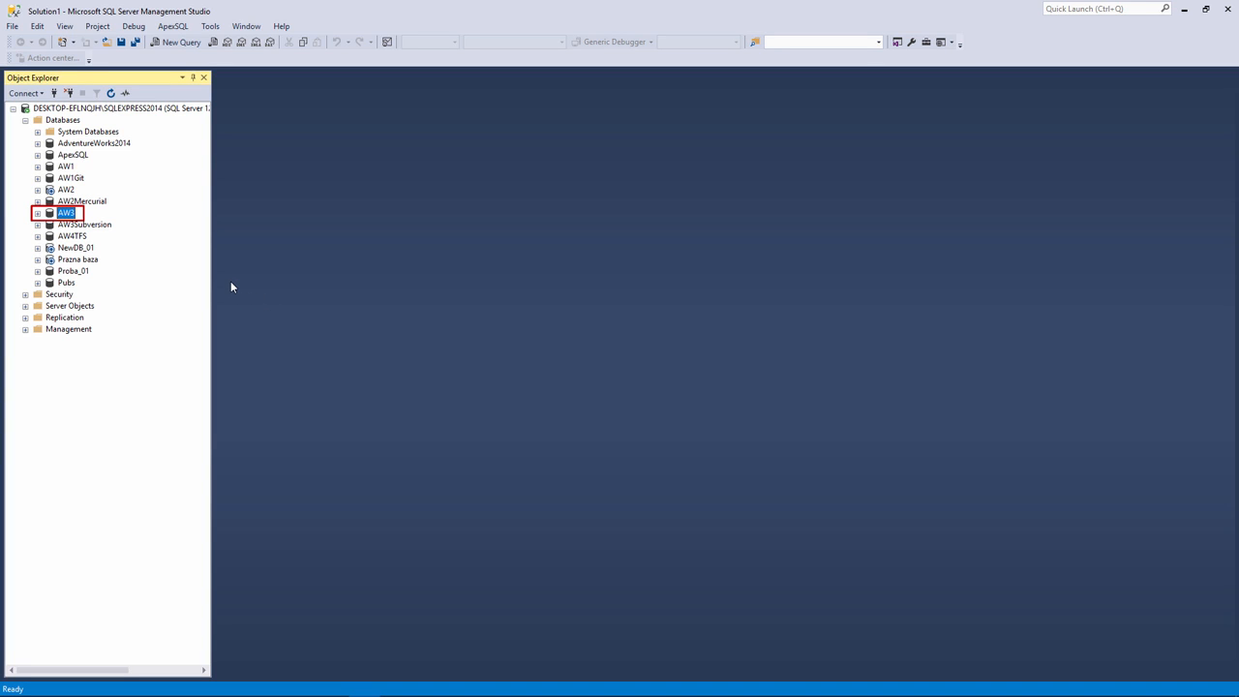
Step: In SQL Server Management Studio, start linking the AW3 database to source control with Subversion as the source control system
right_click(71, 213)
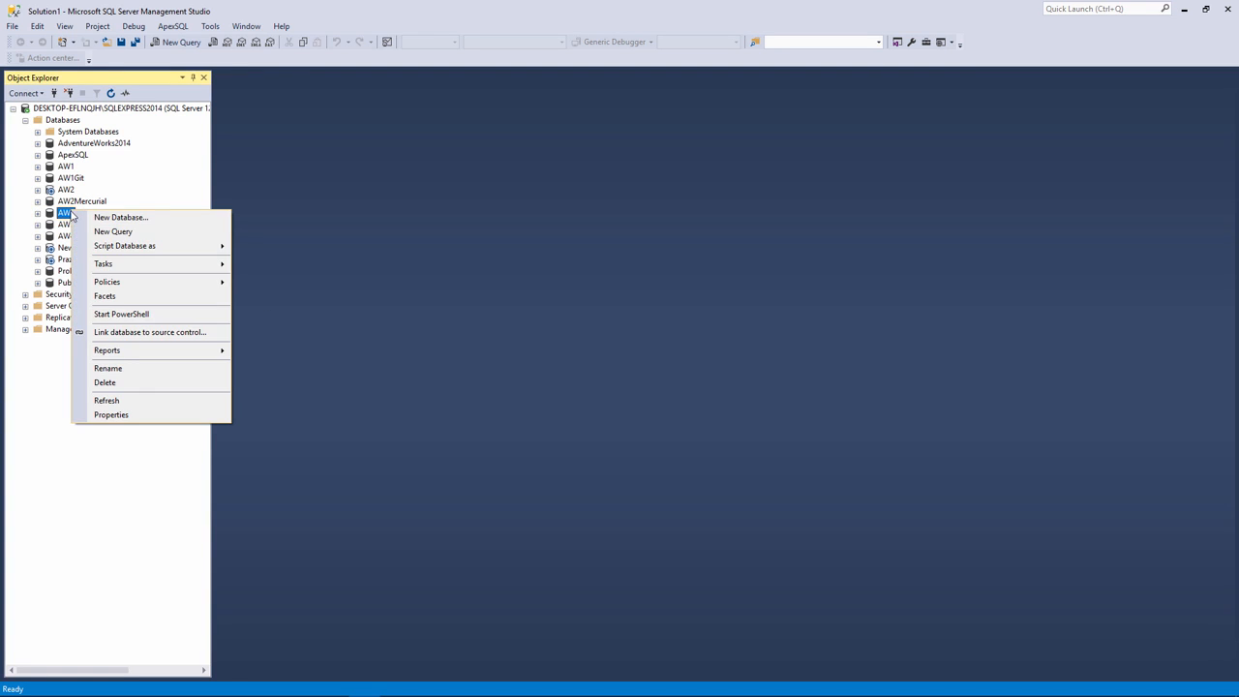
left_click(155, 333)
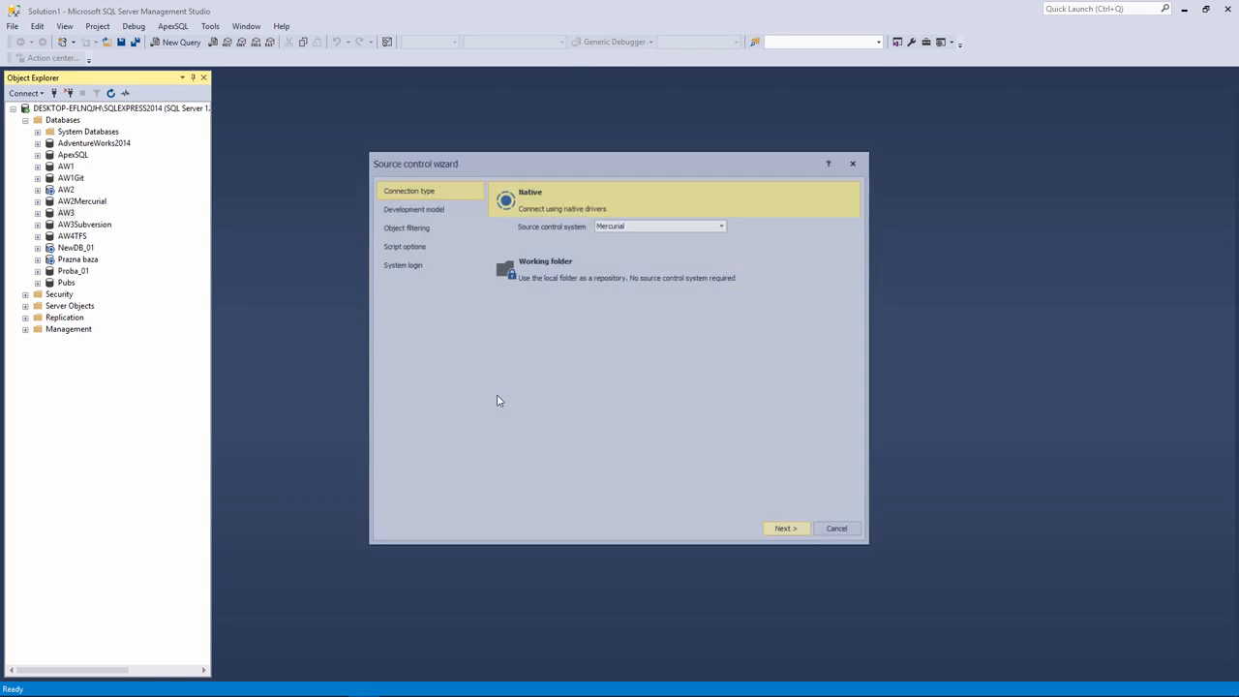
left_click(721, 226)
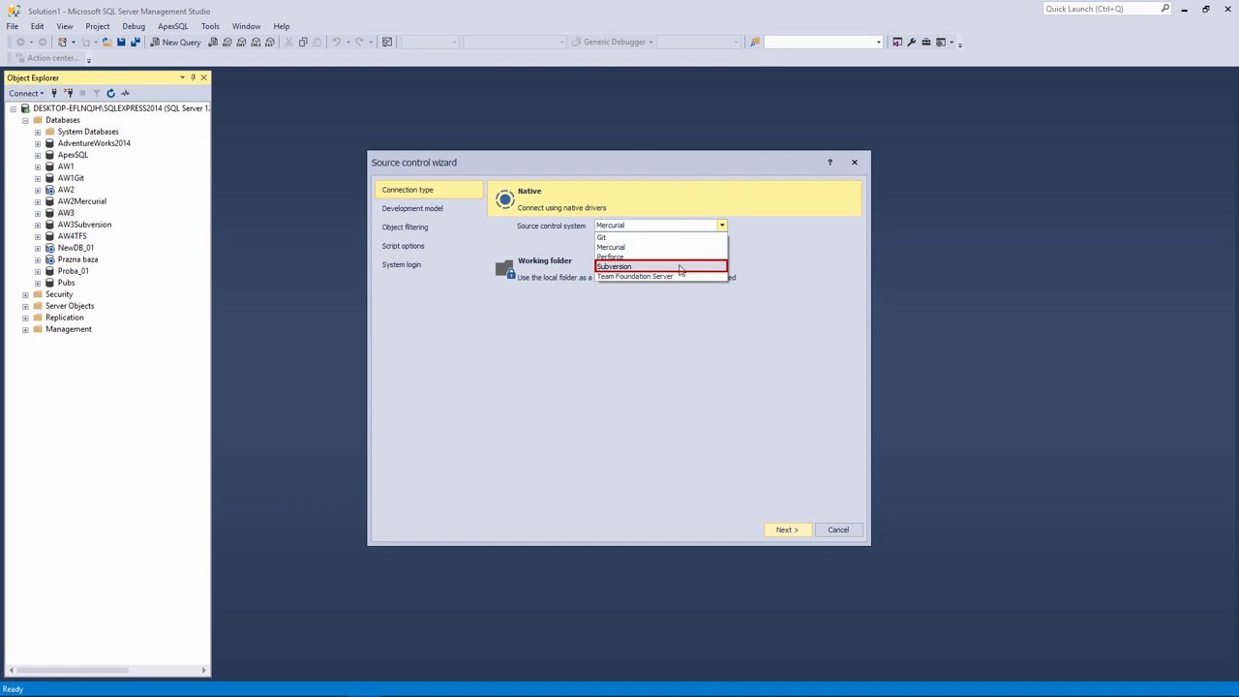
left_click(679, 268)
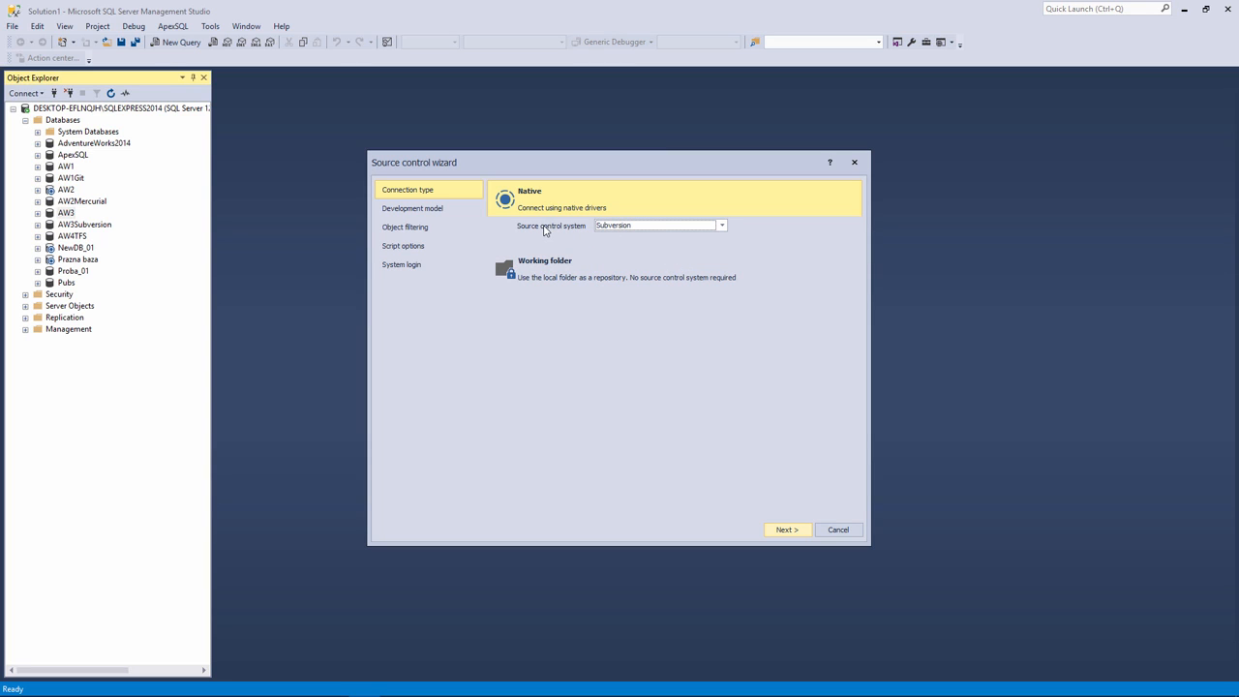
Step: In the system login settings, use the File connection, clear the username and set the repository path to D:\Desktop\SVNLocal
left_click(414, 268)
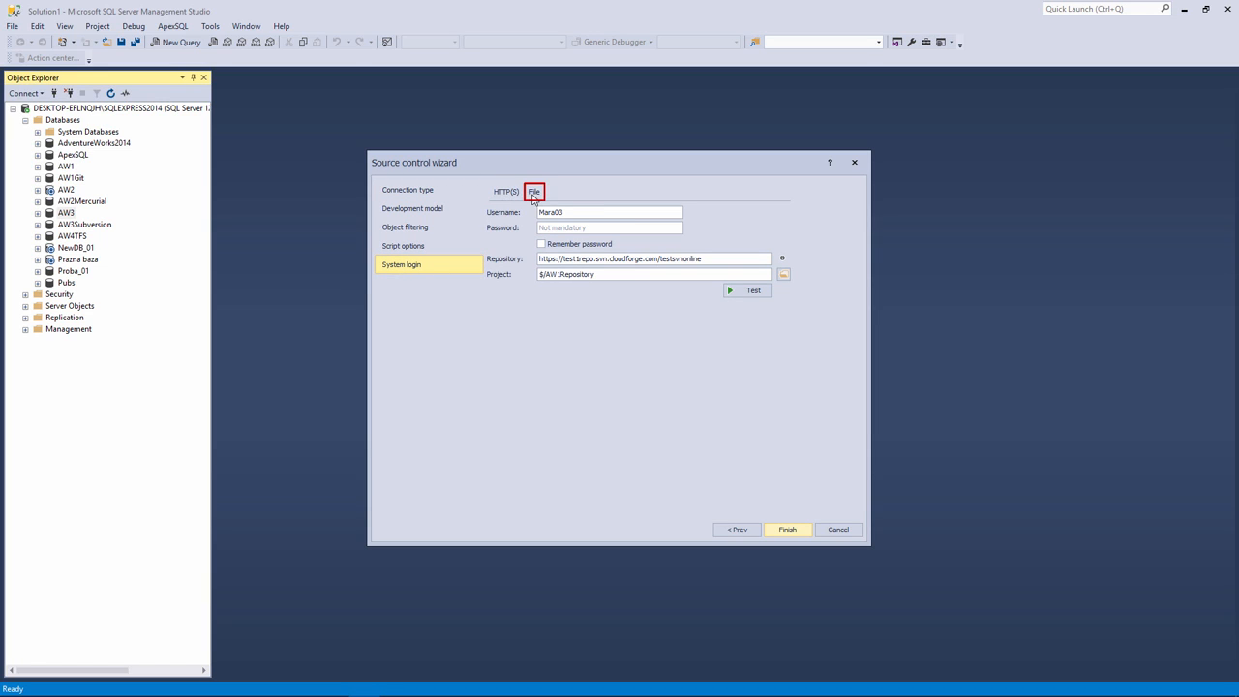
key("Delete")
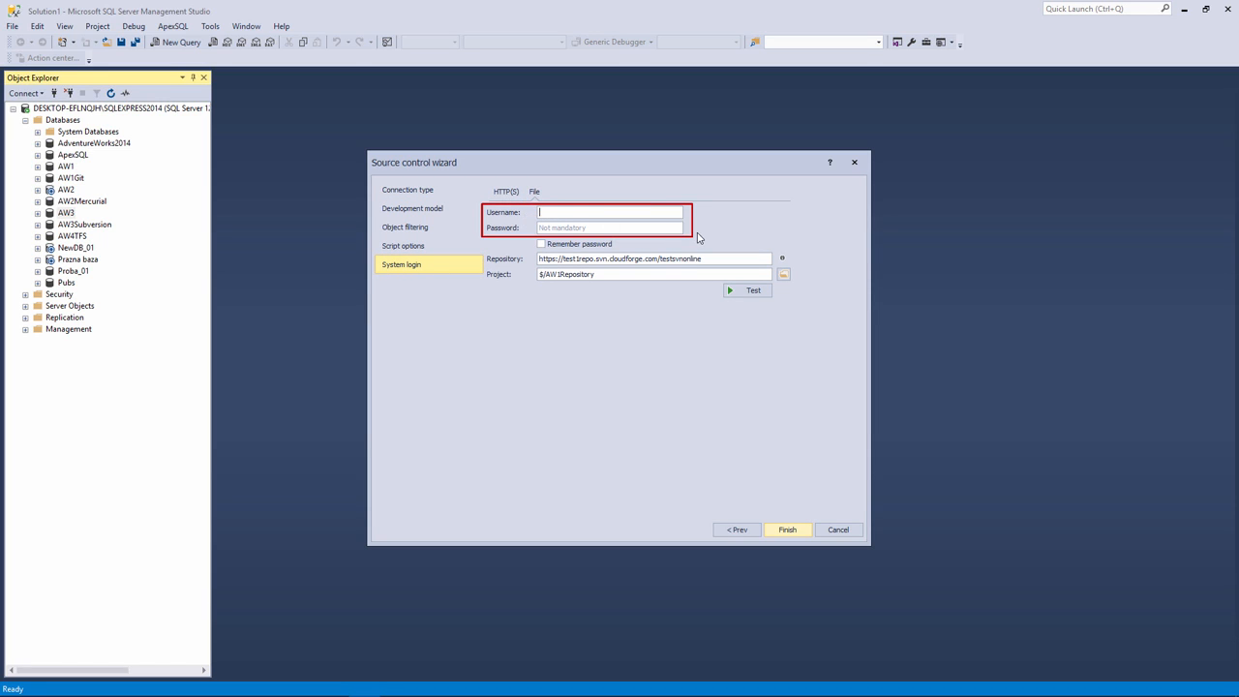
left_click(688, 256)
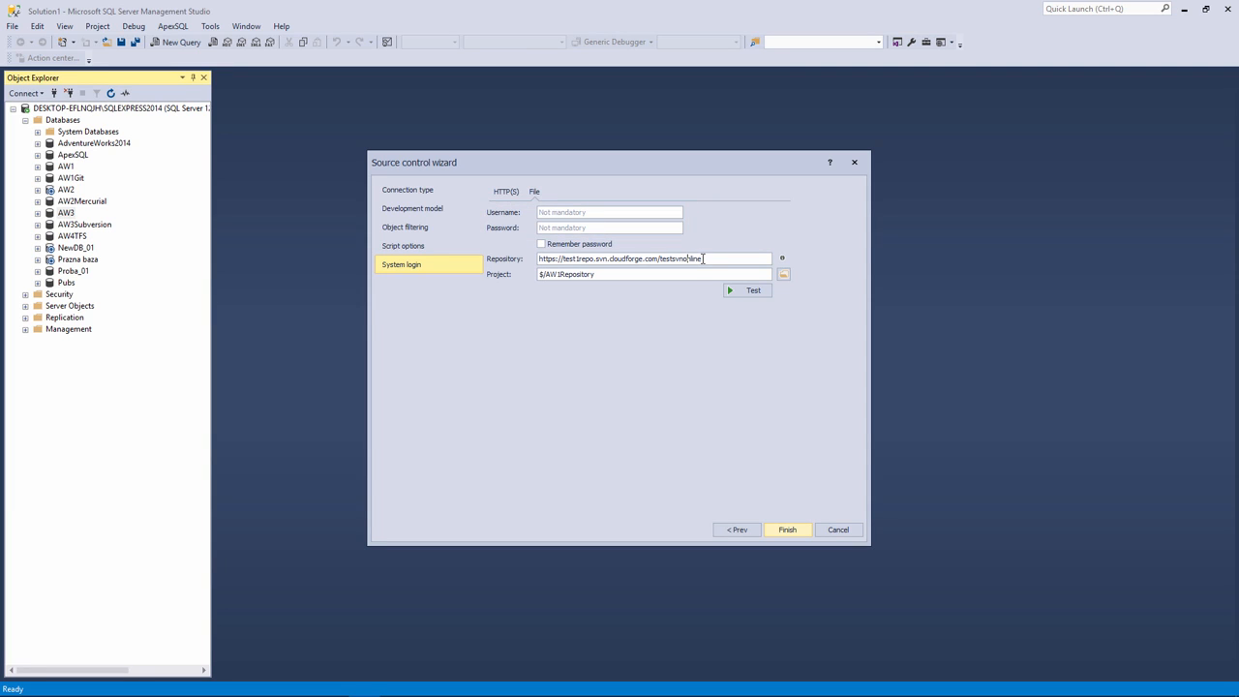
left_click_drag(702, 258, 514, 259)
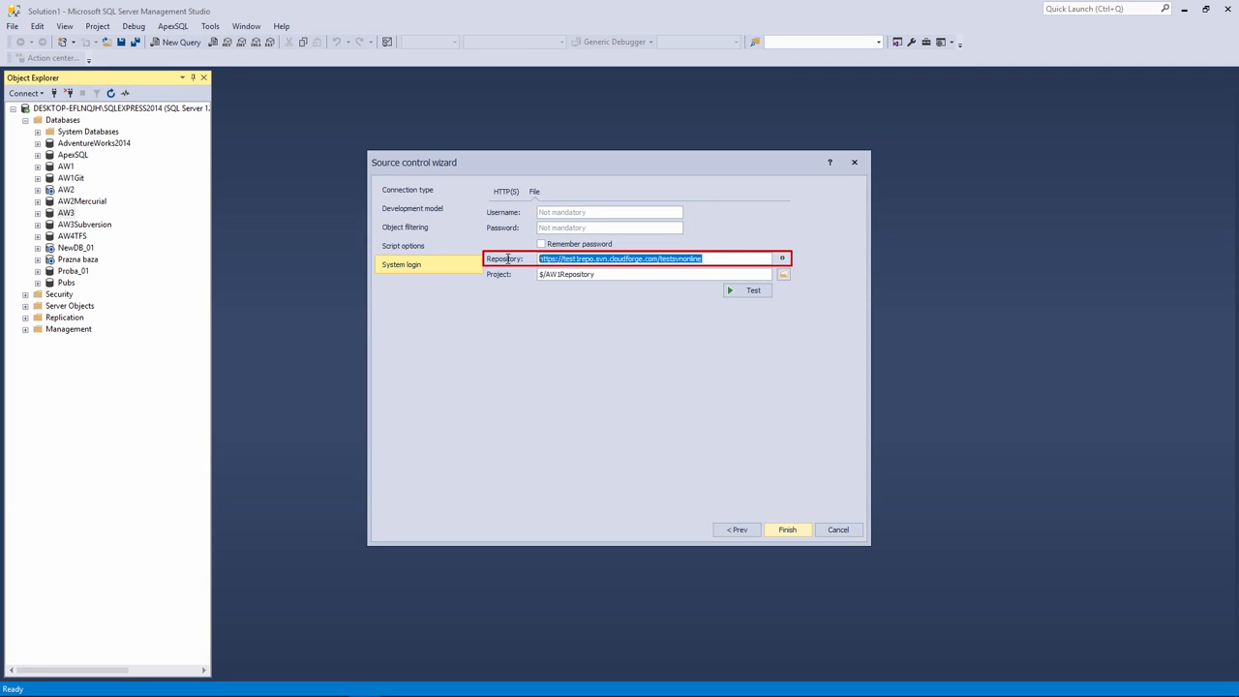
right_click(609, 260)
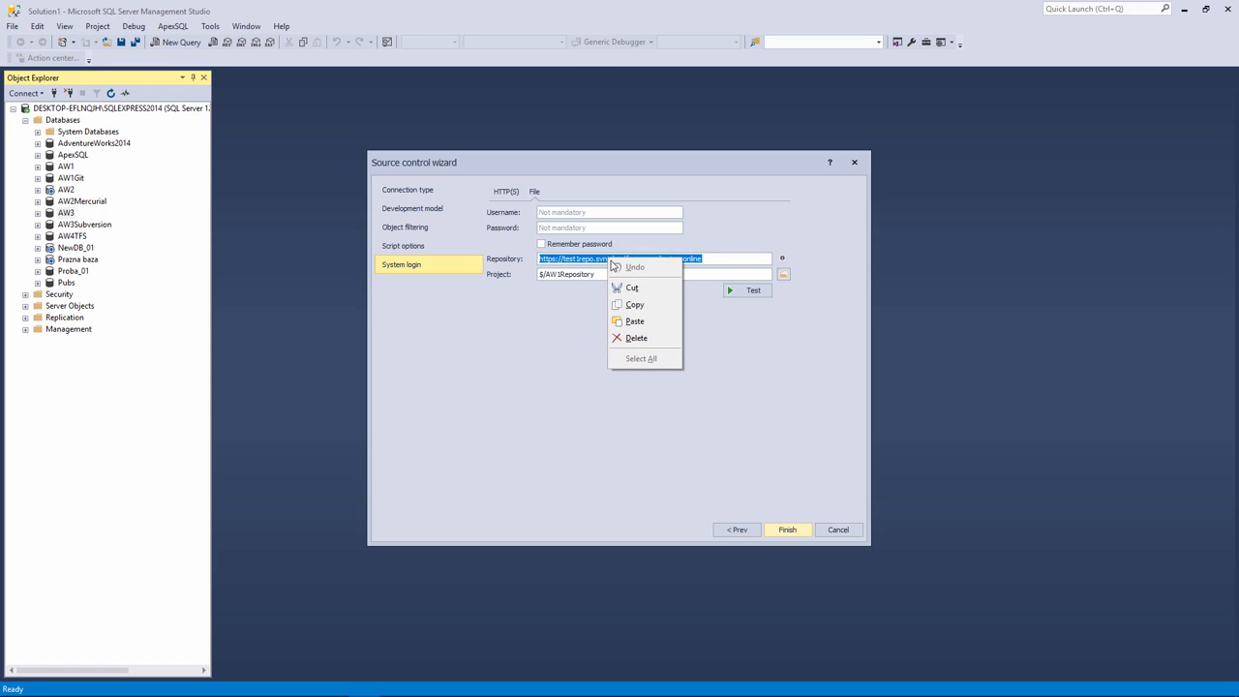
left_click(651, 327)
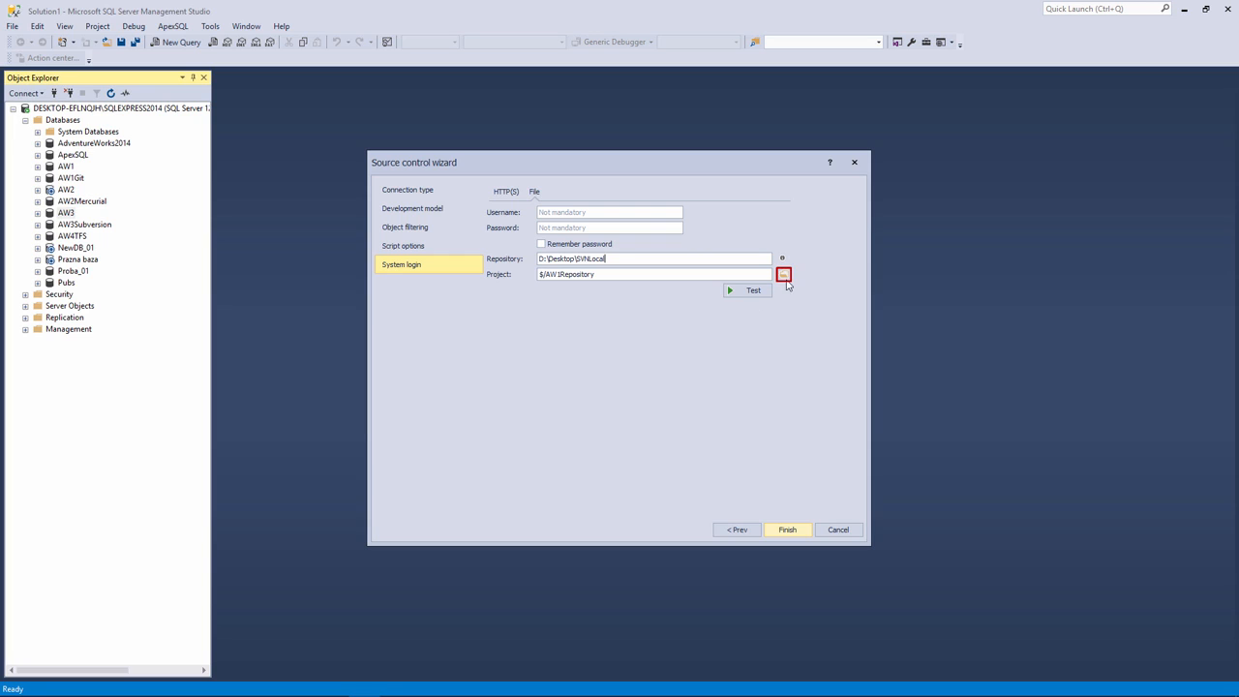
Step: Create a project named AW3Repository in the Subversion repository, choose it as the linked project and finish the source control wizard
left_click(784, 275)
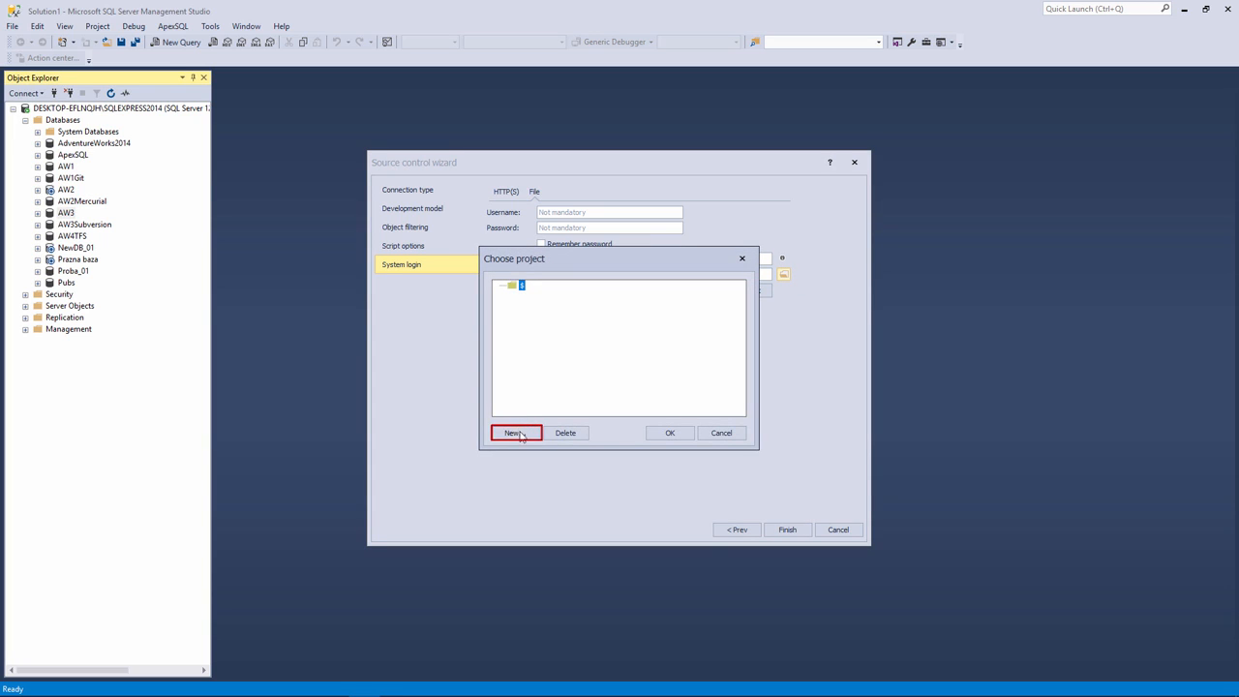
left_click(519, 434)
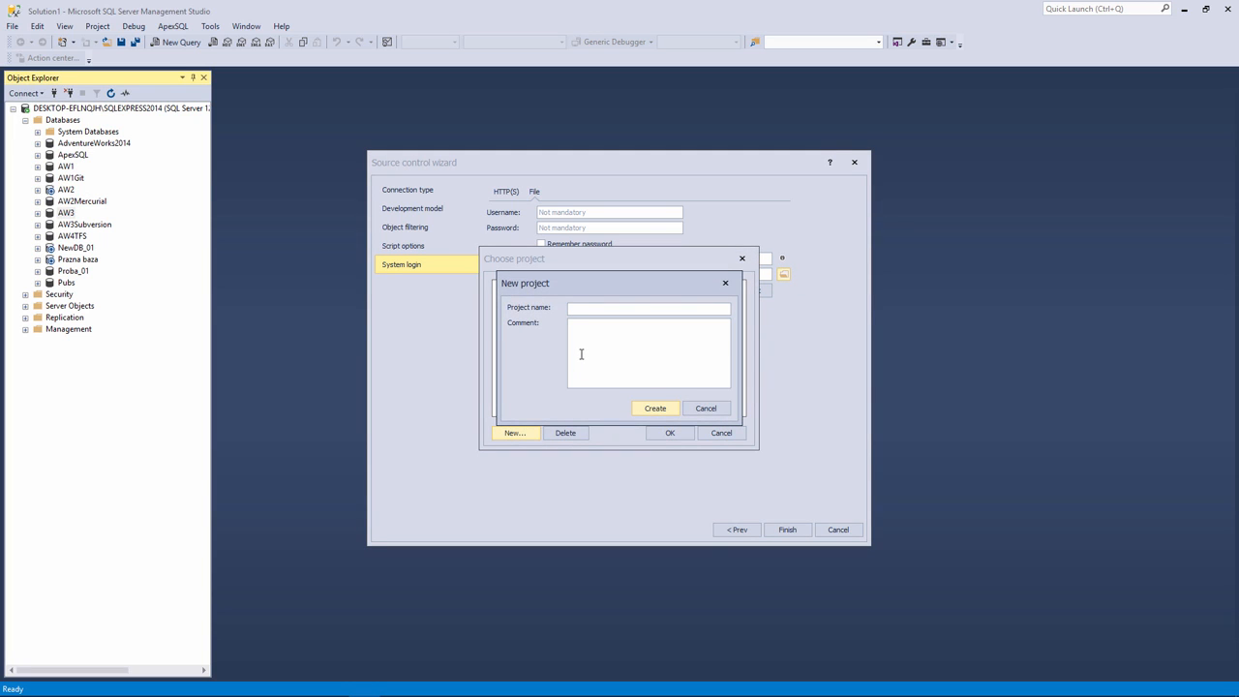
type("AW3Repository")
left_click(655, 408)
left_click(671, 433)
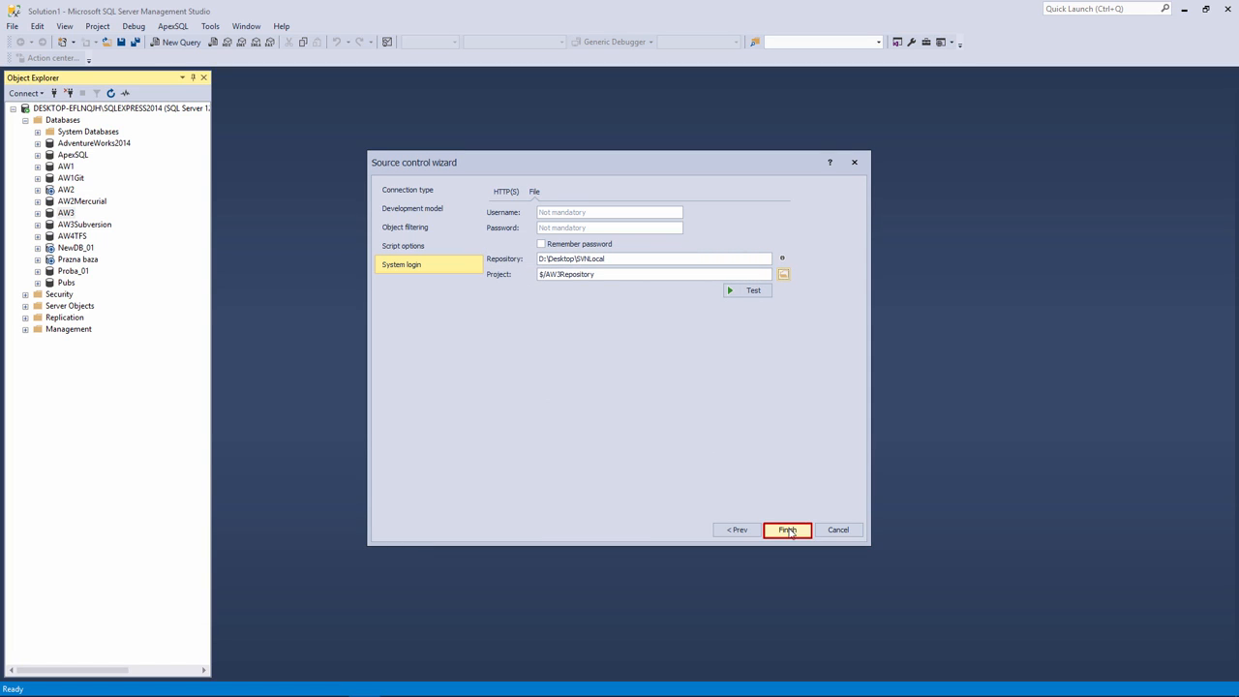
left_click(788, 530)
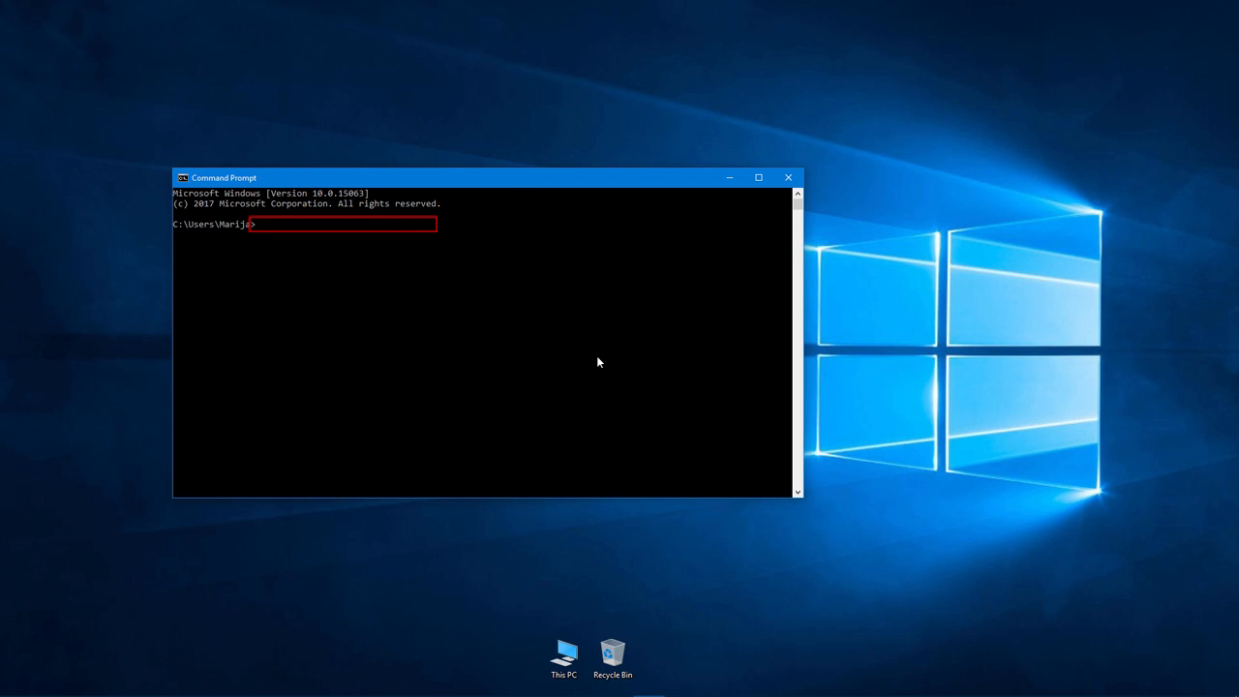
Step: In Command Prompt, initialize a bare Git repository at D:\Desktop\GitCLI and a Mercurial repository at D:\Desktop\MercurialCLI
type("git init --bare D:\\Desktop\\GitCLI")
key("Return")
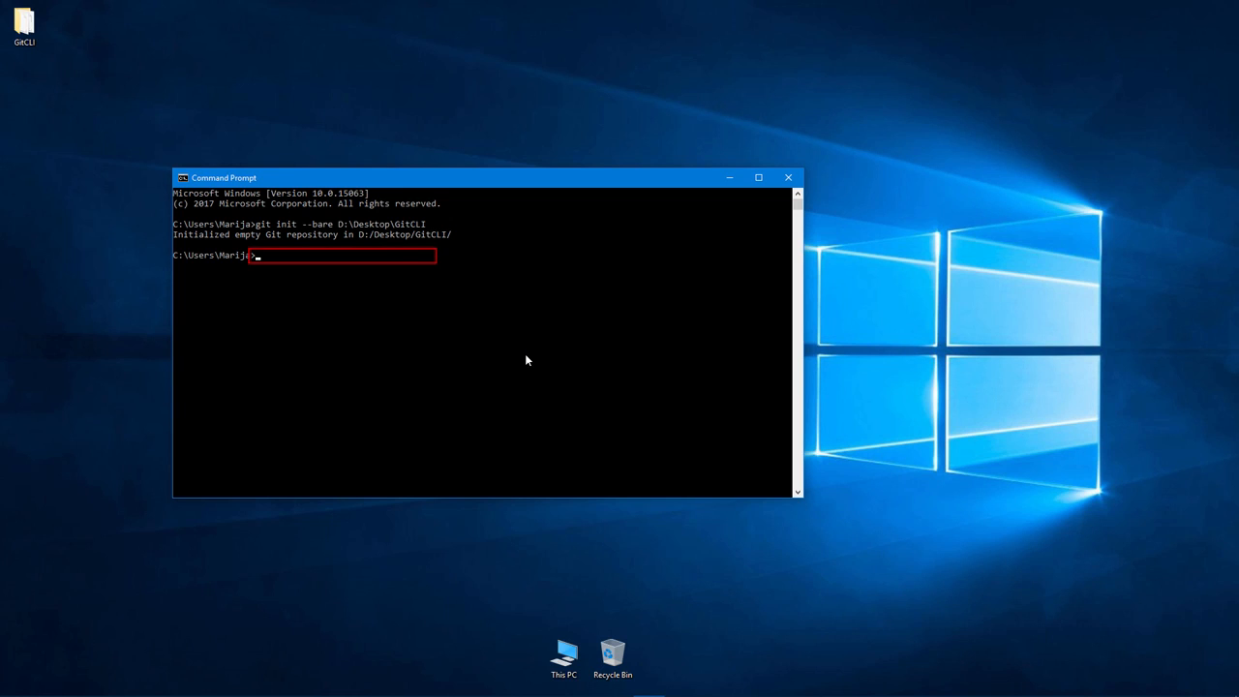
type("hg init D:\\Desktop\\MercurialCLI")
key("Return")
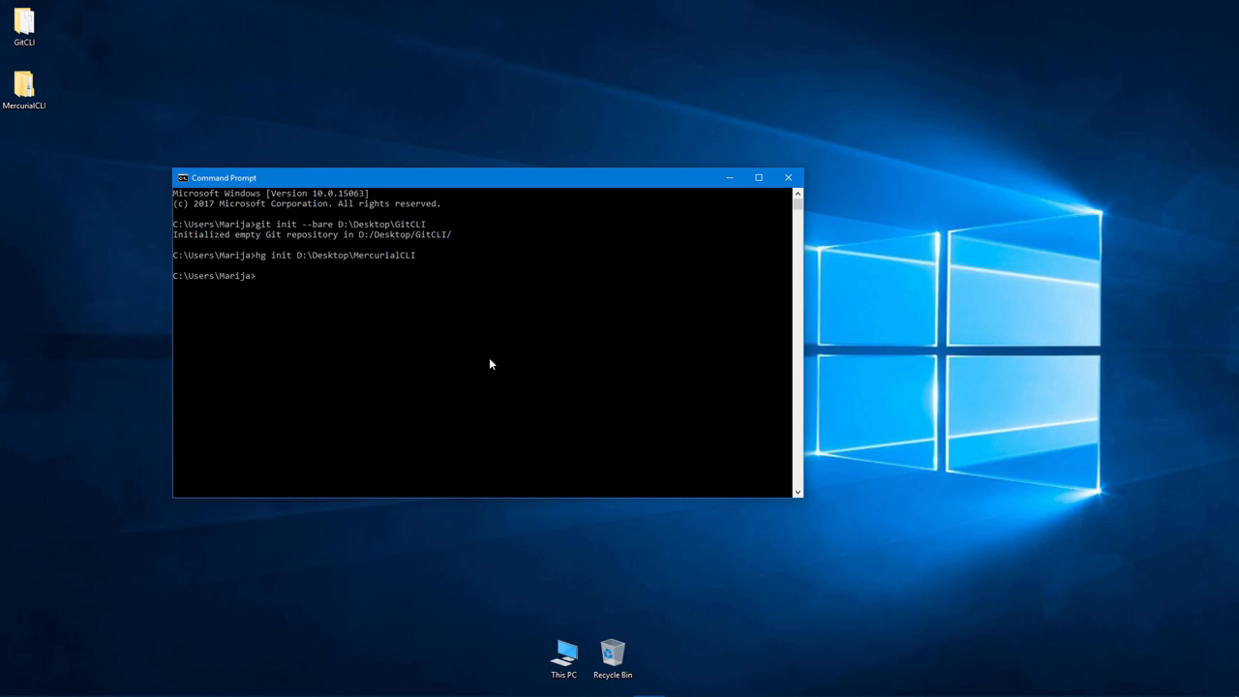
Step: Create a Subversion repository at D:\Desktop\SVNCLI with svnadmin
type("svnadmin c")
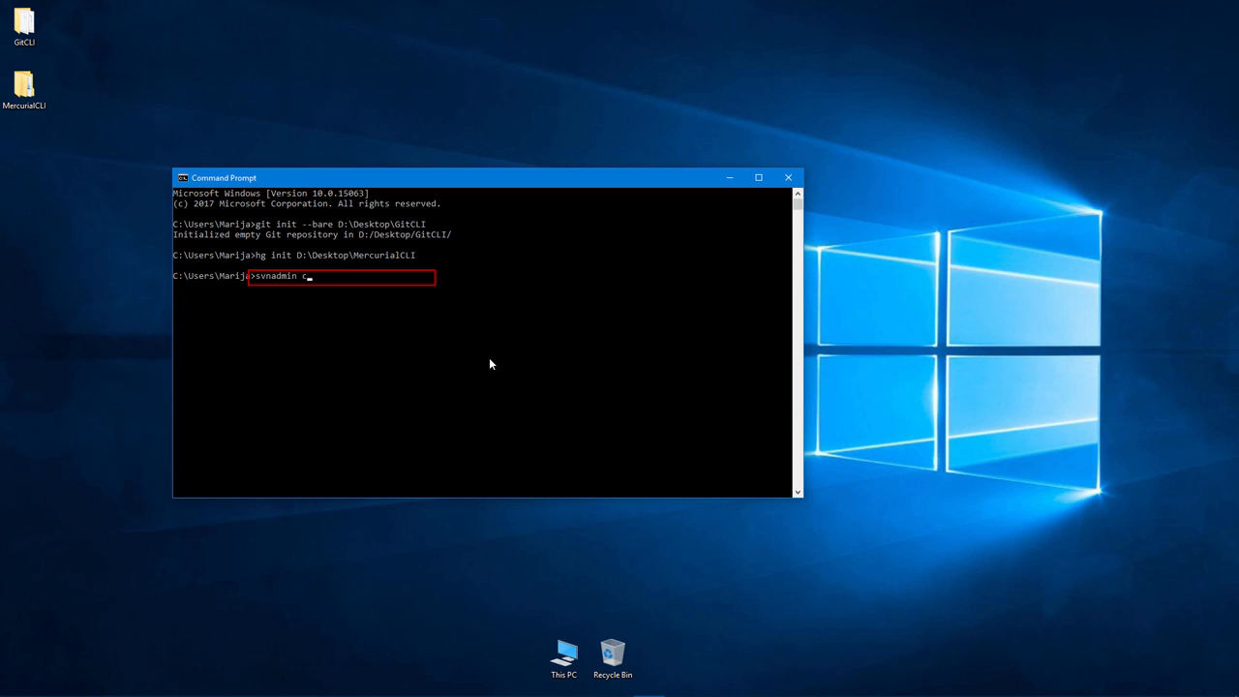
type("reate D:\\Desktop\\SVNCLI")
key("Return")
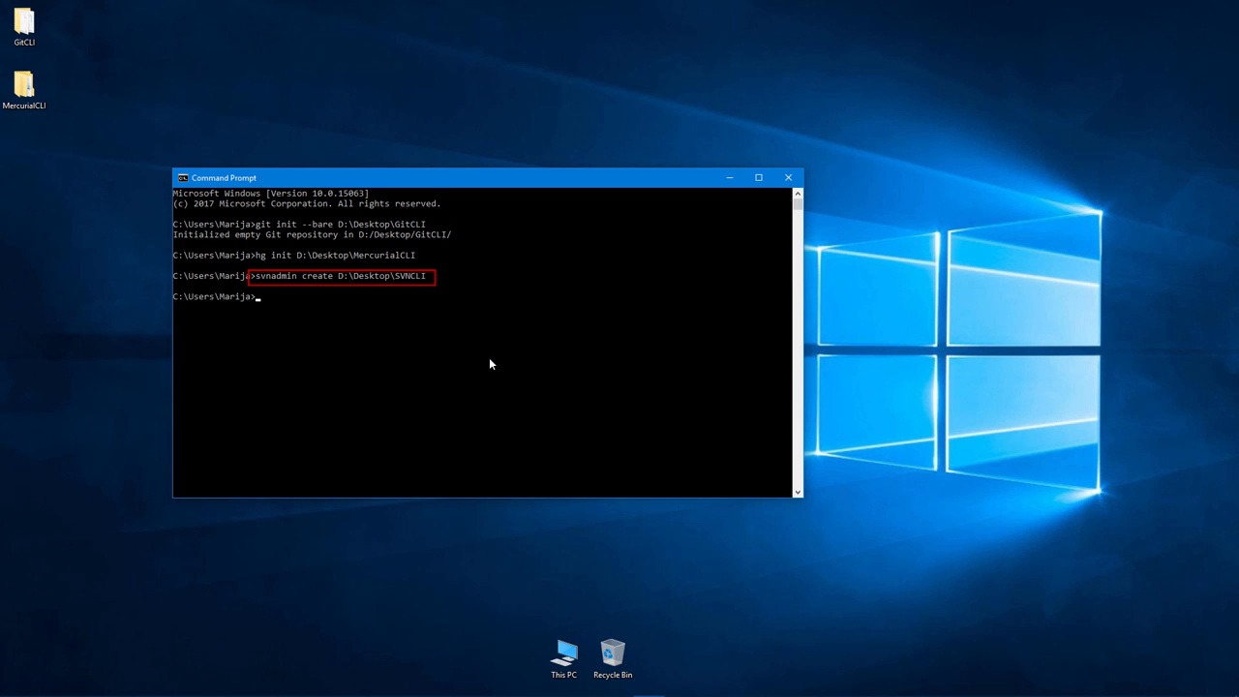